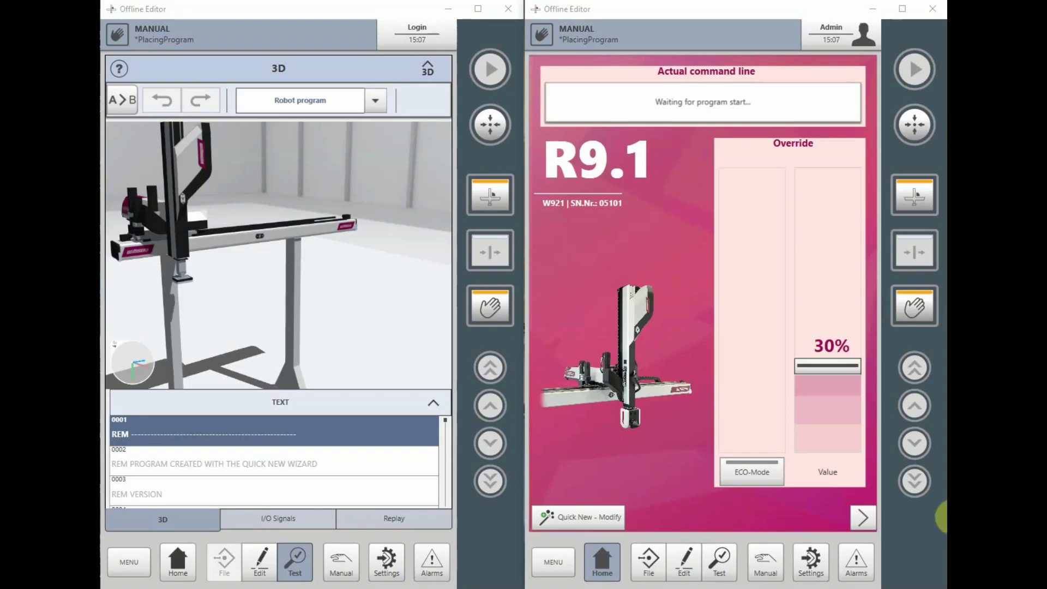
- From the program's Text view, open the empty Placing program list and start a new placing program
click(687, 567)
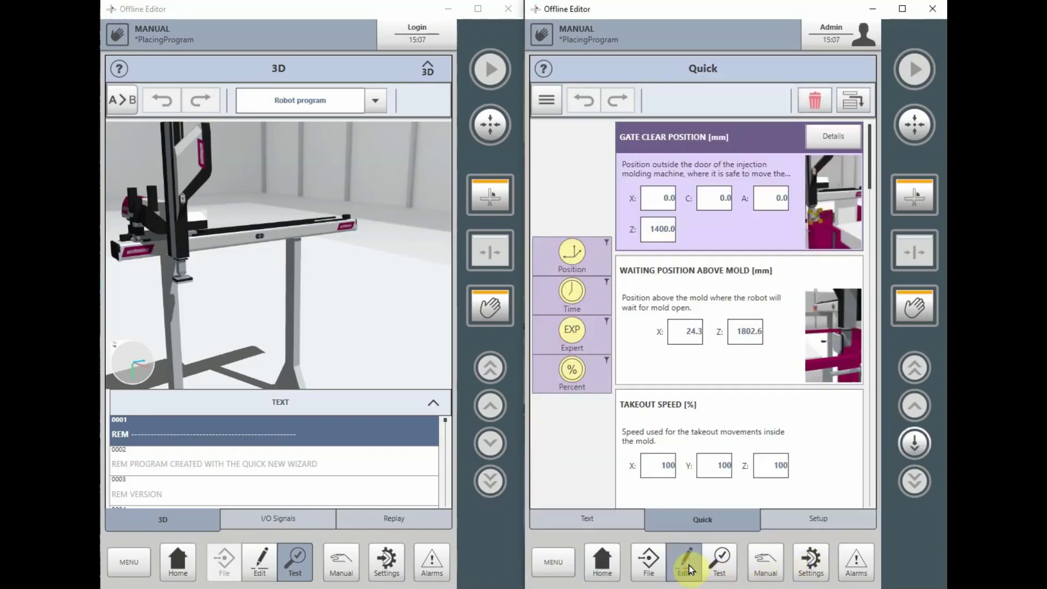
click(594, 518)
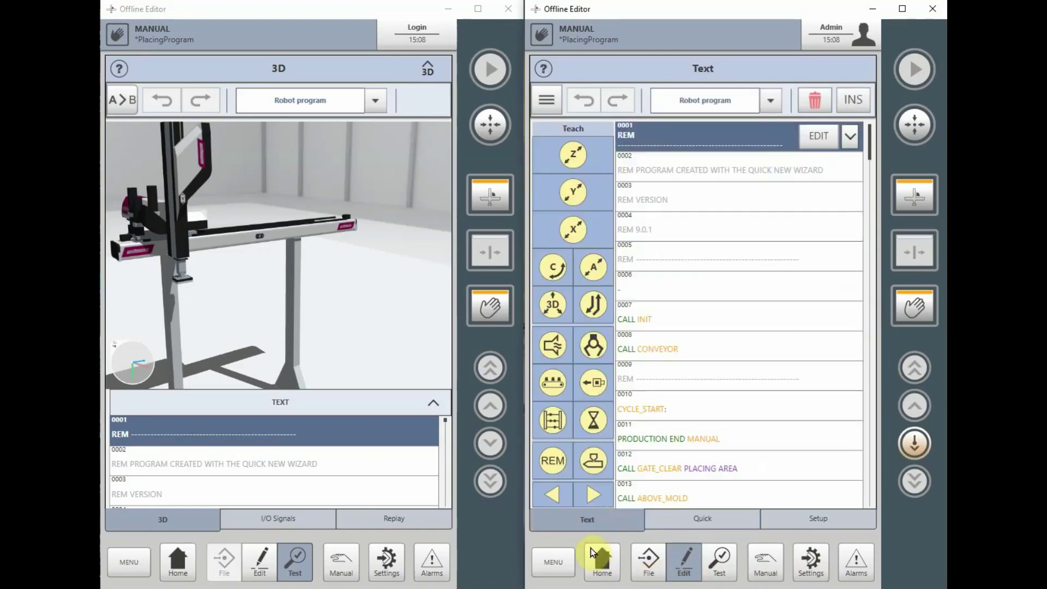
click(547, 101)
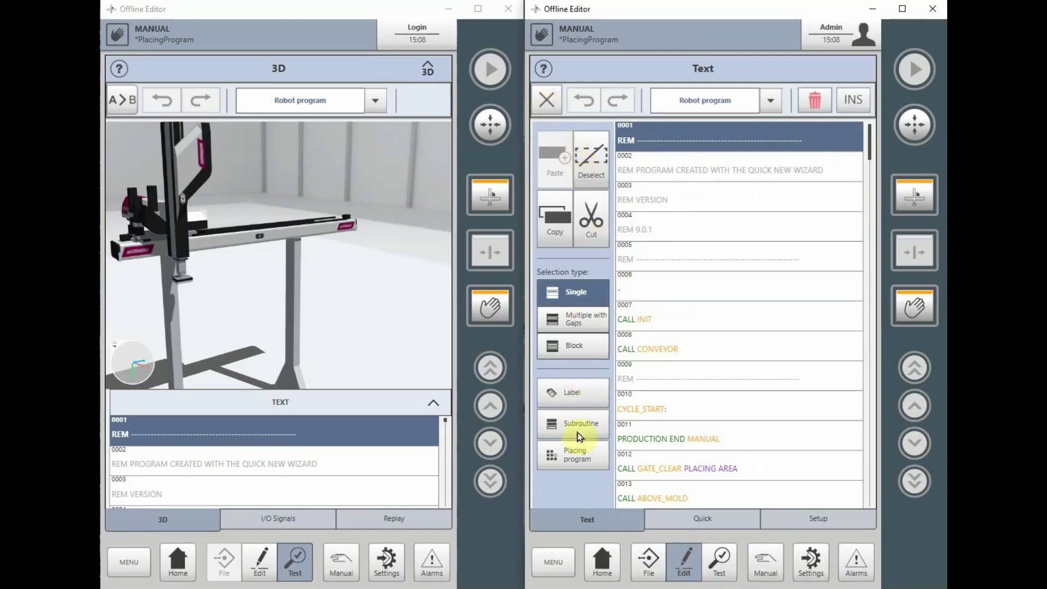
click(580, 458)
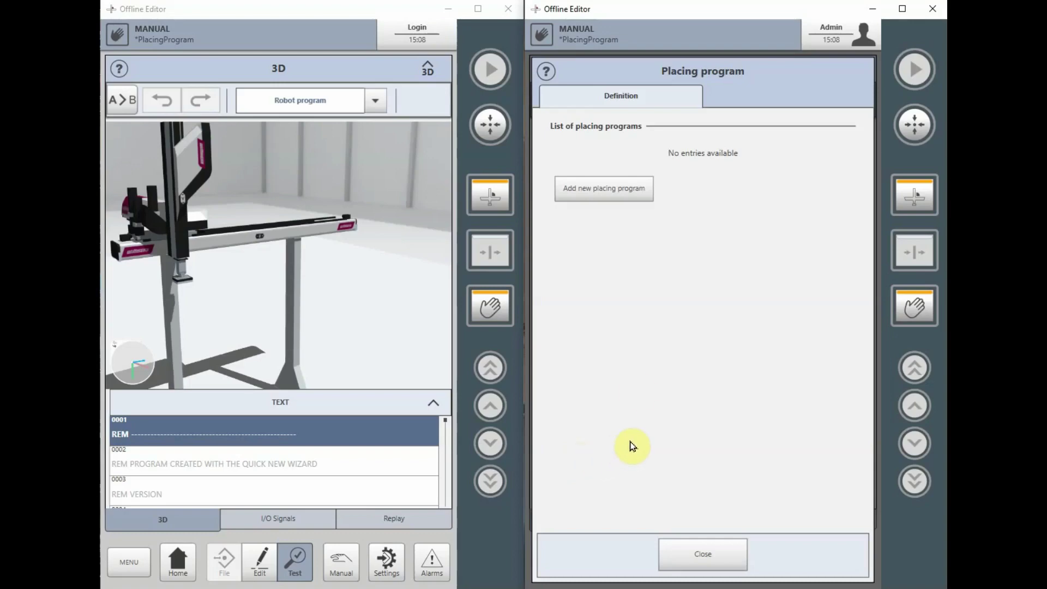
click(613, 186)
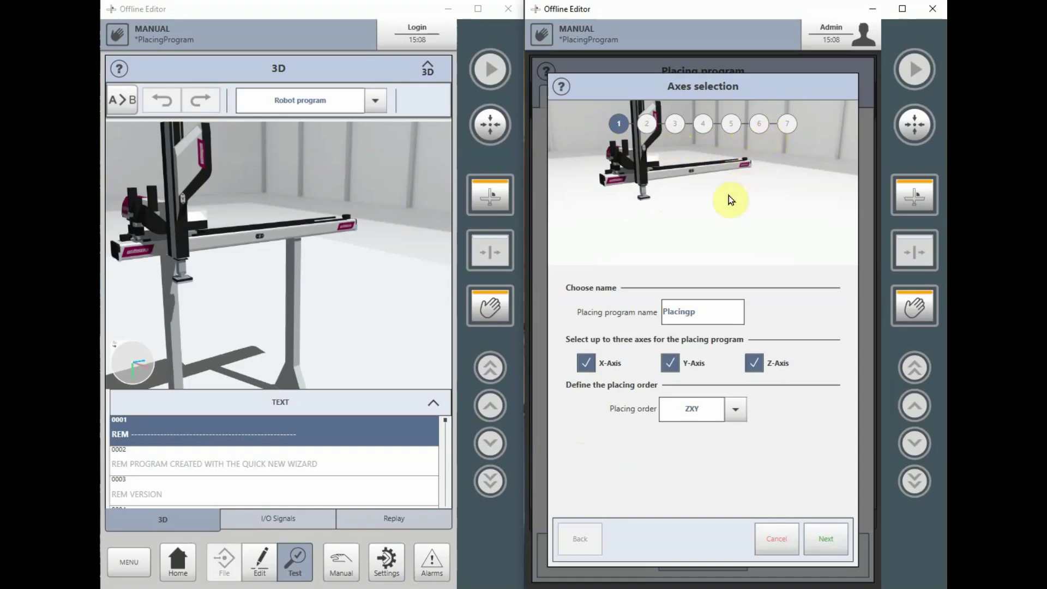
- Replace the default name Placingp with 'Placing Program 001' using the on-screen keyboard
click(704, 315)
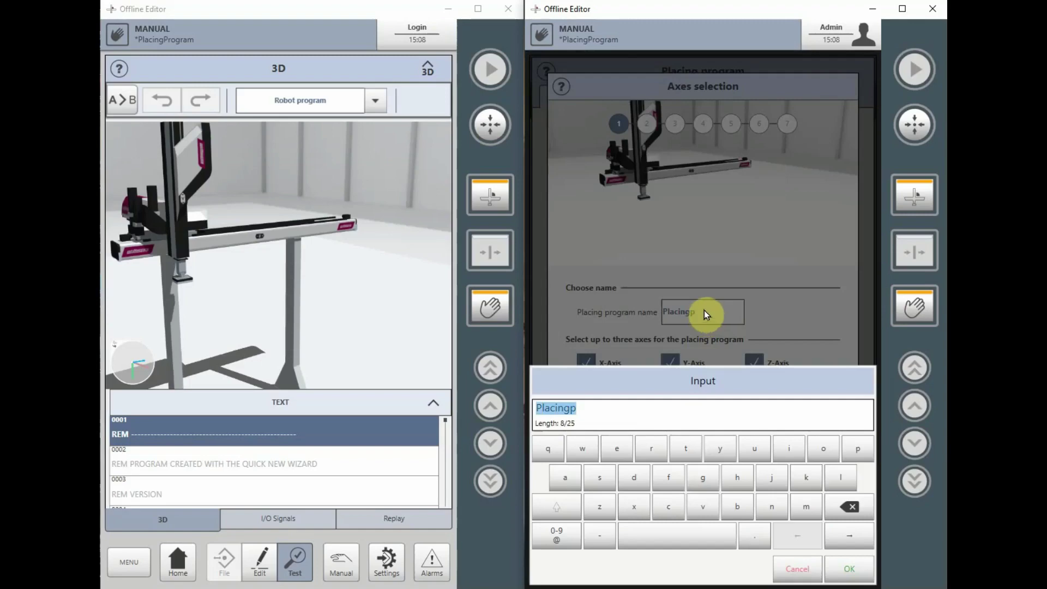
click(849, 507)
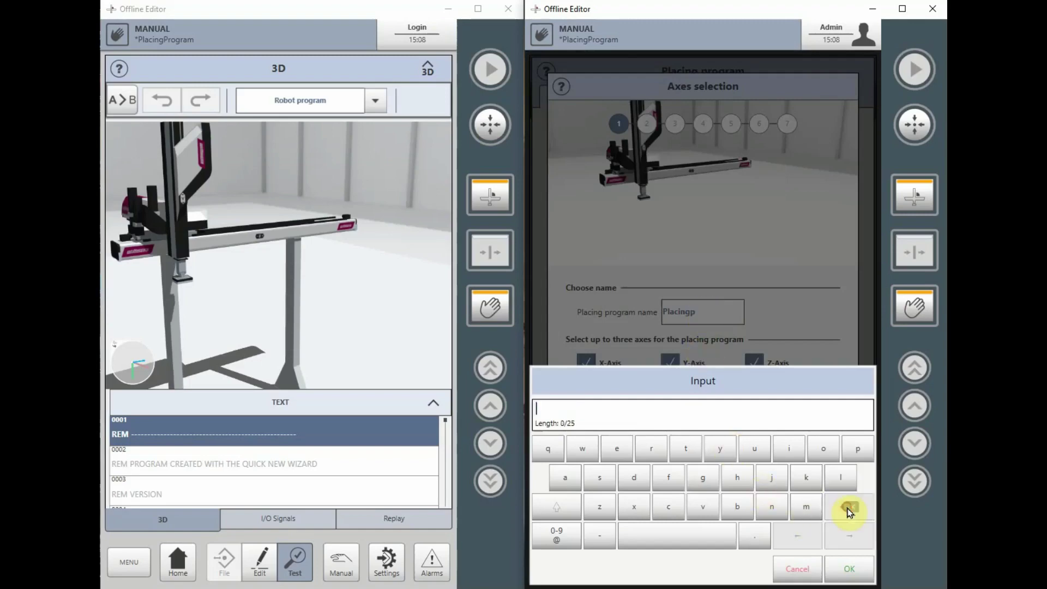
click(548, 509)
click(857, 448)
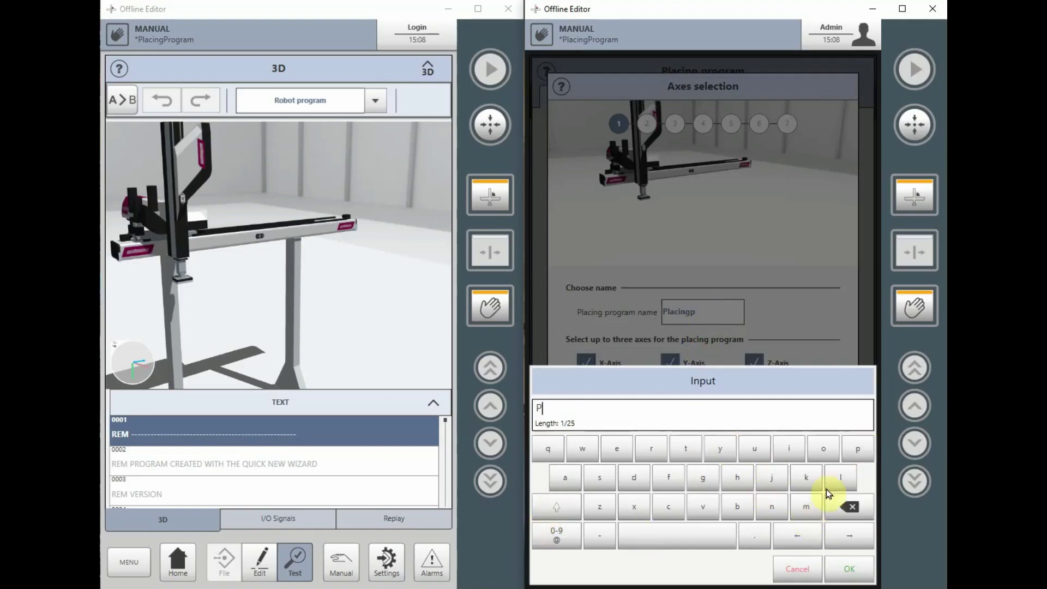
click(837, 477)
click(565, 478)
click(671, 507)
click(786, 451)
click(769, 512)
click(702, 477)
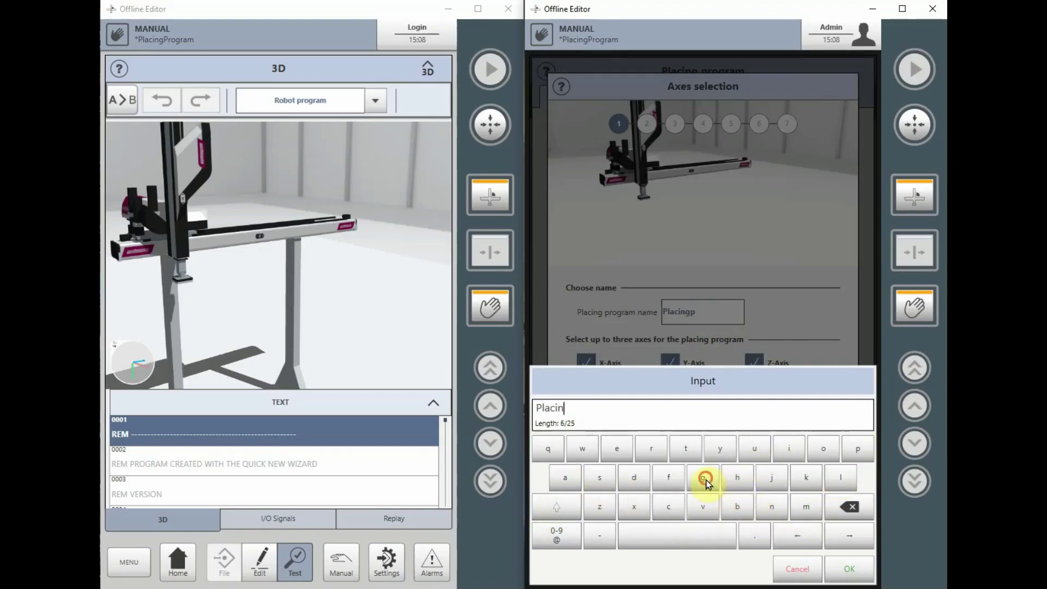
click(676, 533)
click(557, 506)
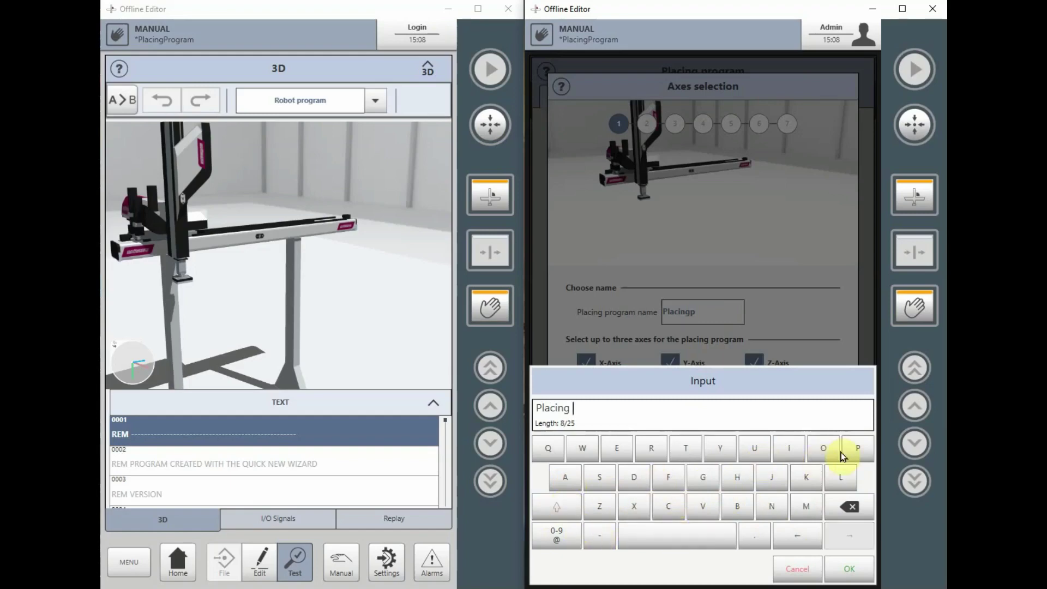
click(843, 453)
click(648, 452)
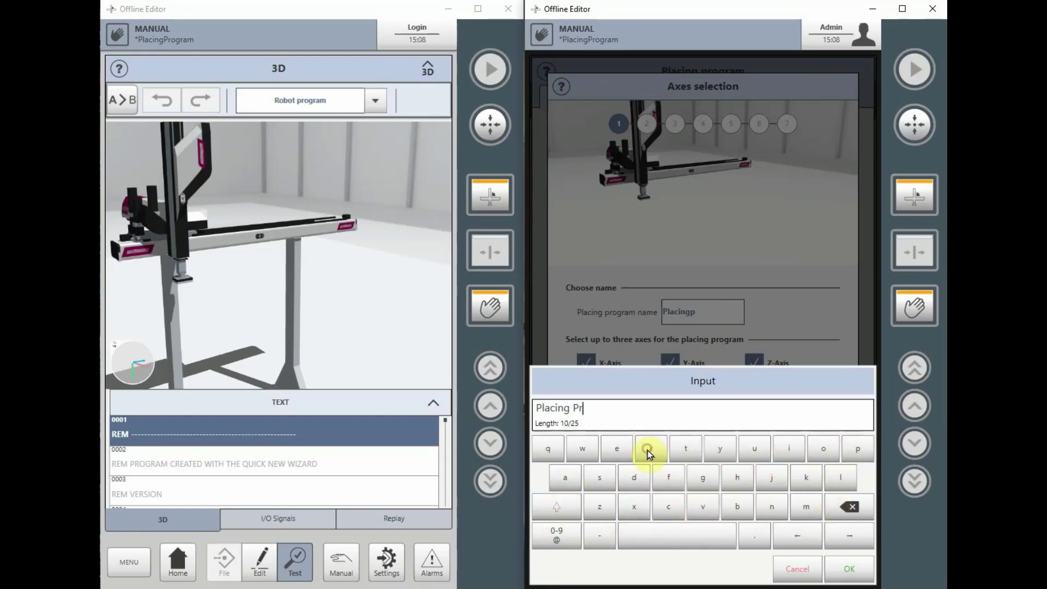
click(823, 450)
click(705, 478)
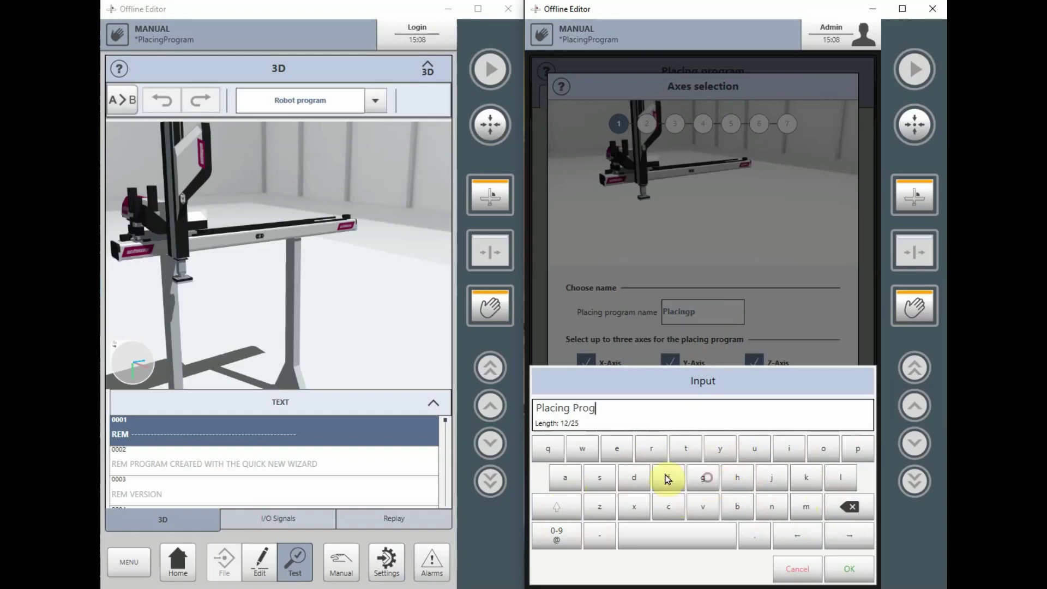
click(651, 448)
click(569, 477)
click(804, 504)
click(701, 538)
click(566, 537)
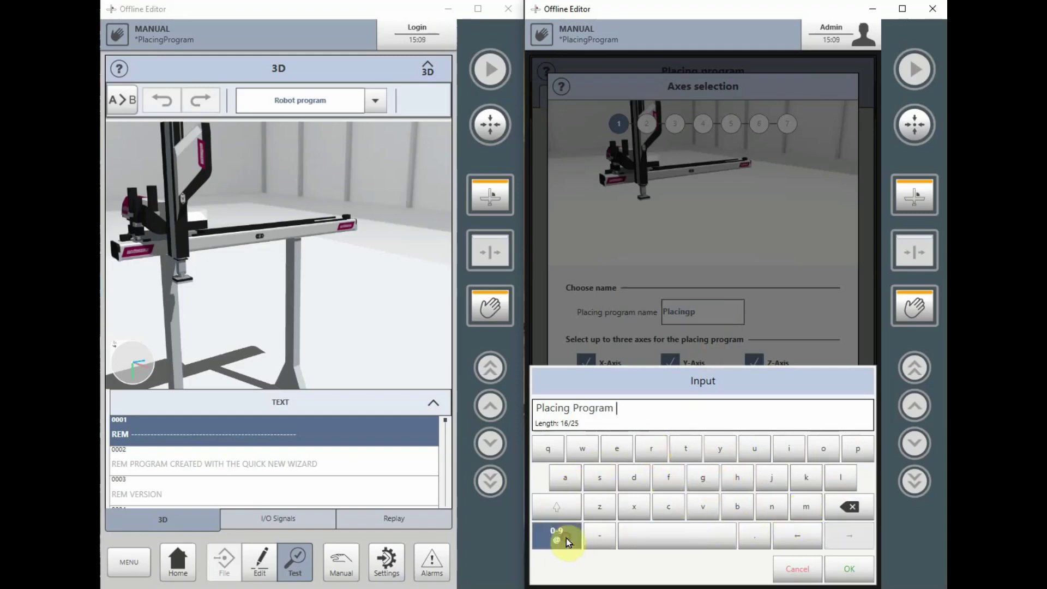
click(861, 449)
click(861, 449)
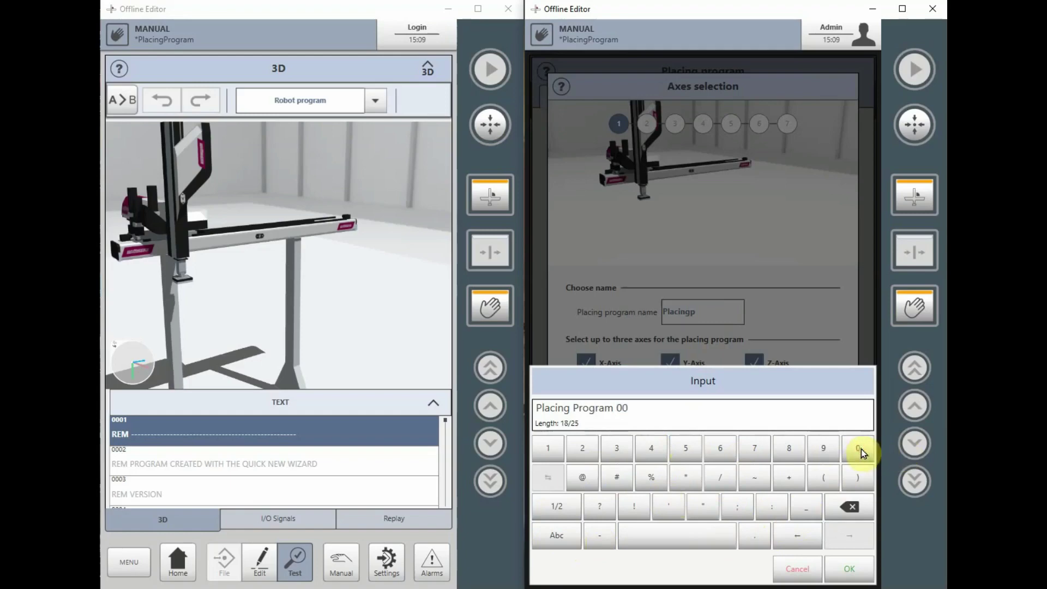
click(547, 448)
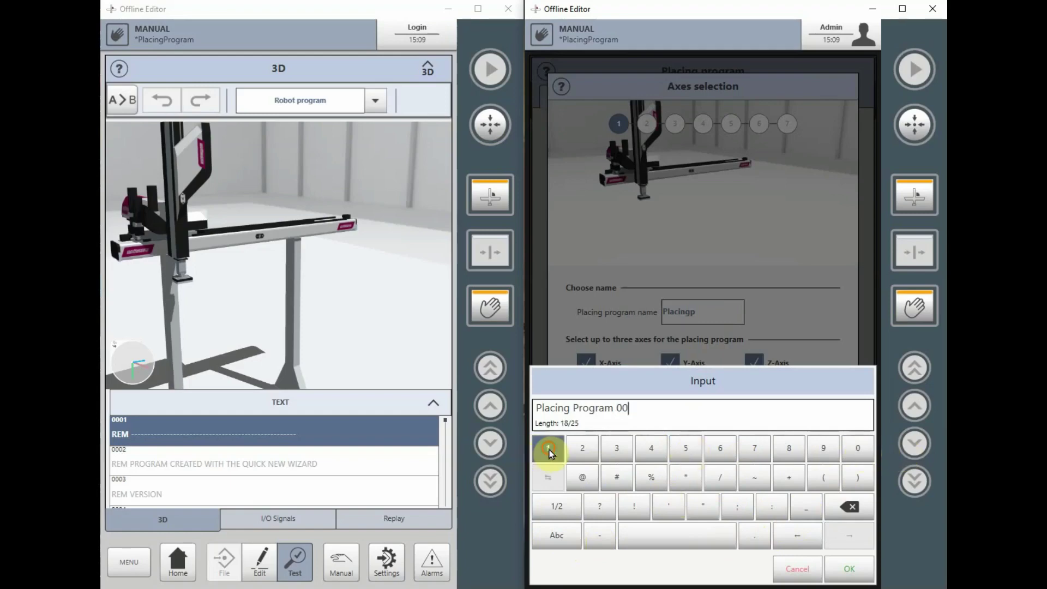
click(835, 567)
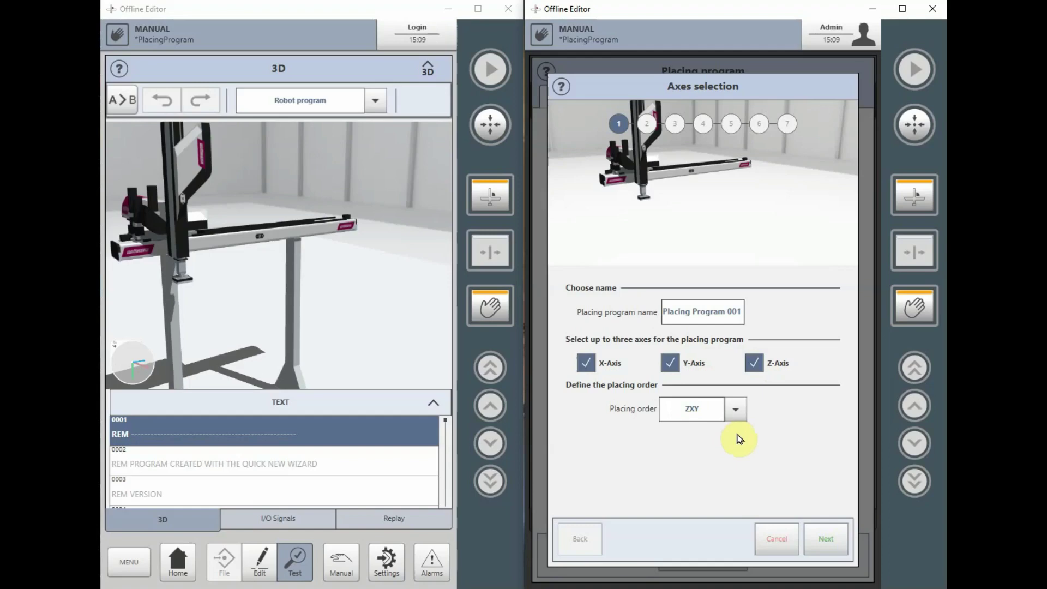
- Advance the wizard to the First position step and bring the Placing Program Visual Aid forward in Word
click(823, 542)
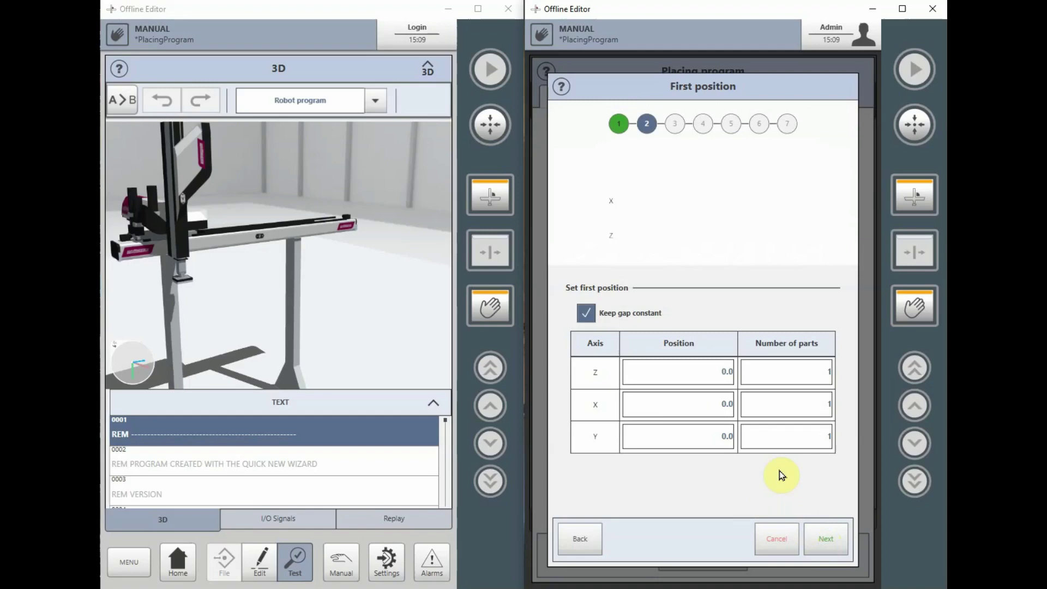
key(alt+Tab)
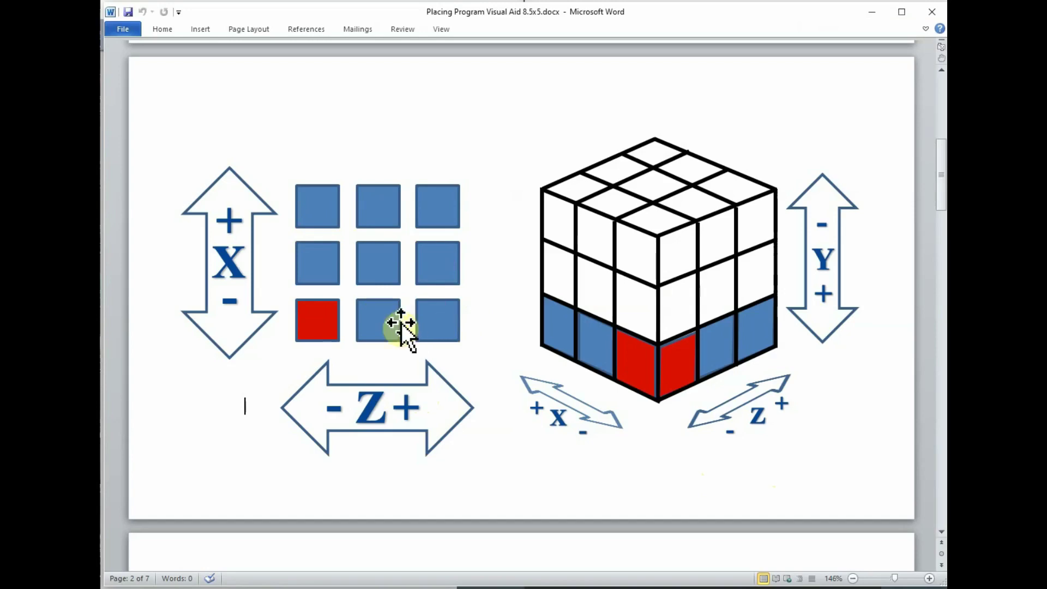
- Scroll the visual aid to page 3, showing the first part at the grid's bottom-right square
click(330, 316)
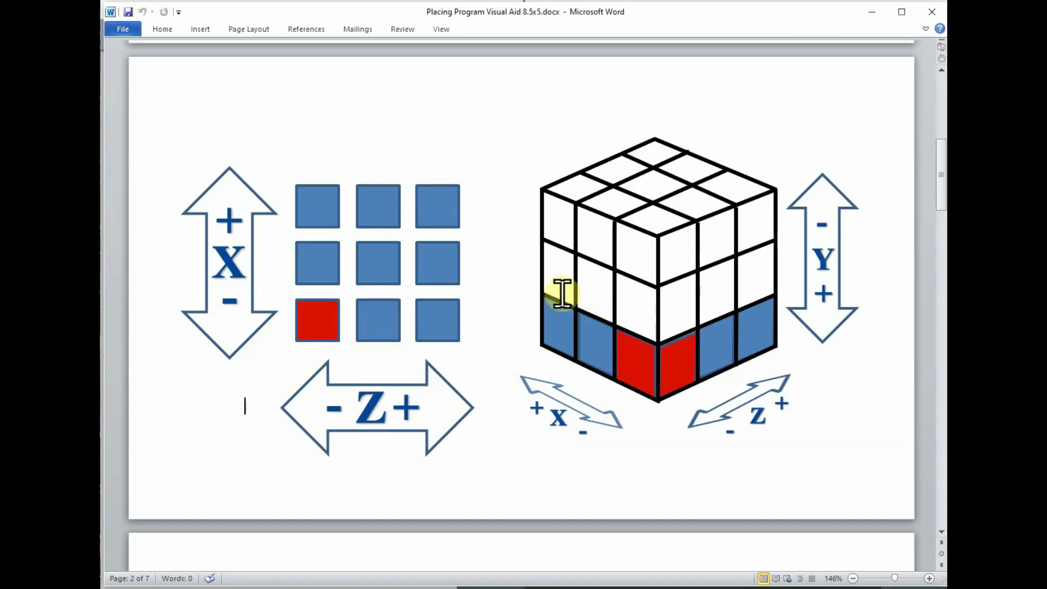
drag(942, 191, 943, 255)
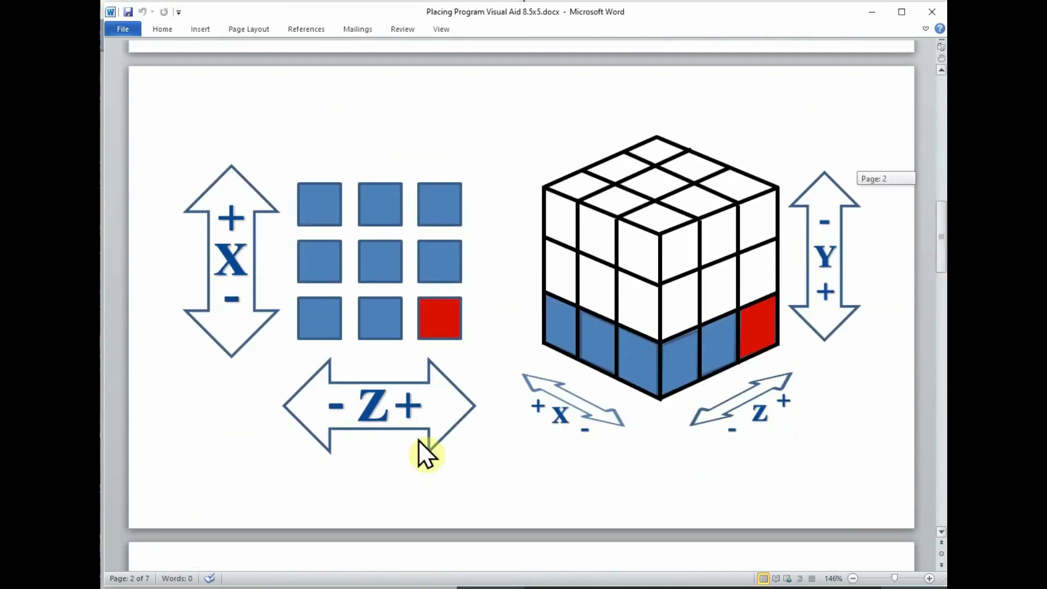
click(443, 321)
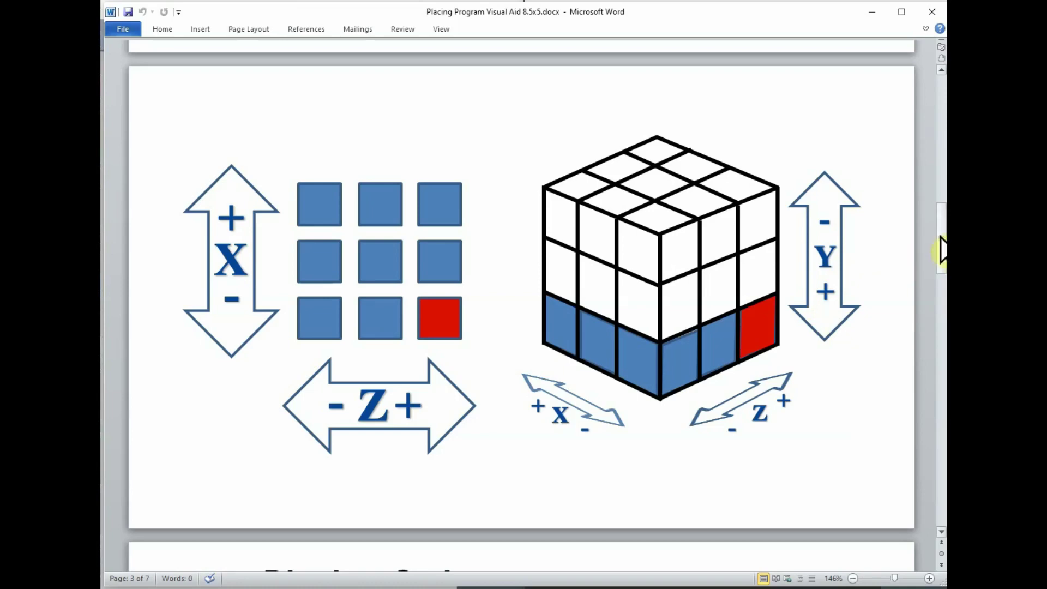
- Scroll through the ZXY and XZY placing-order pages to page 5, then minimize Word
drag(943, 249, 943, 314)
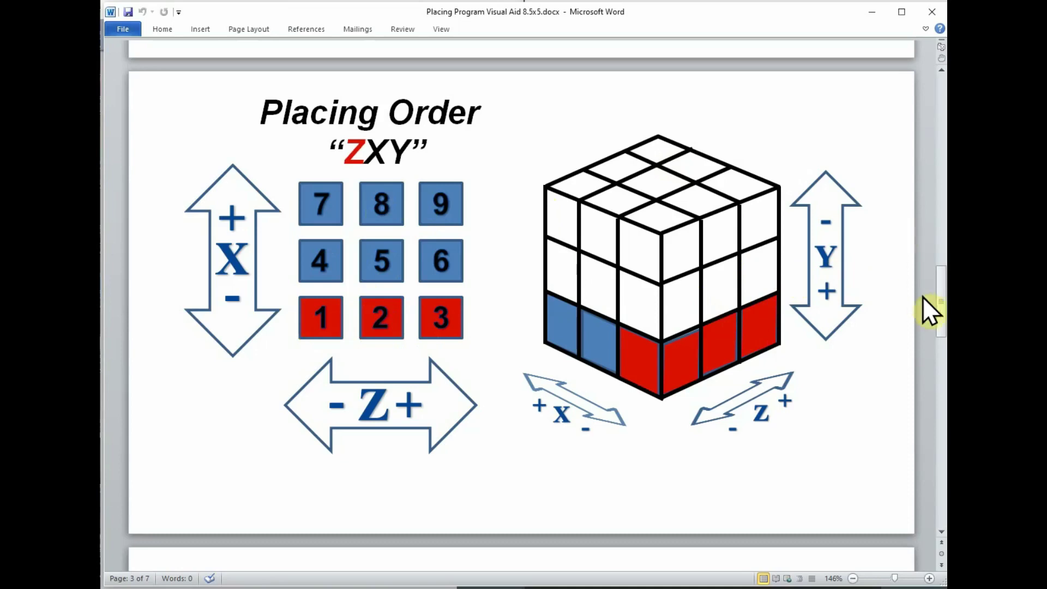
drag(942, 305, 939, 358)
click(550, 436)
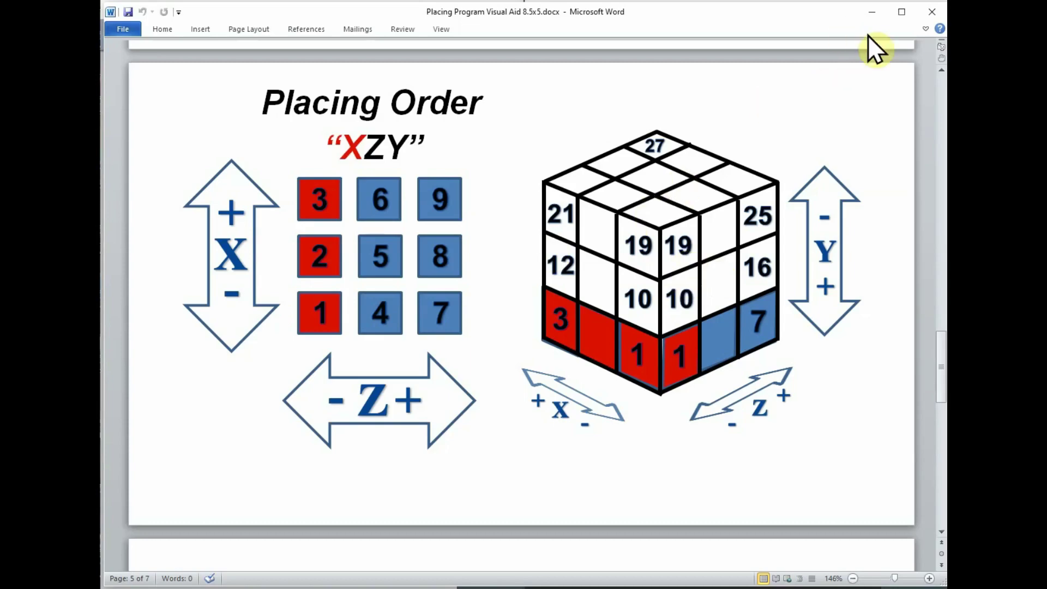
click(872, 16)
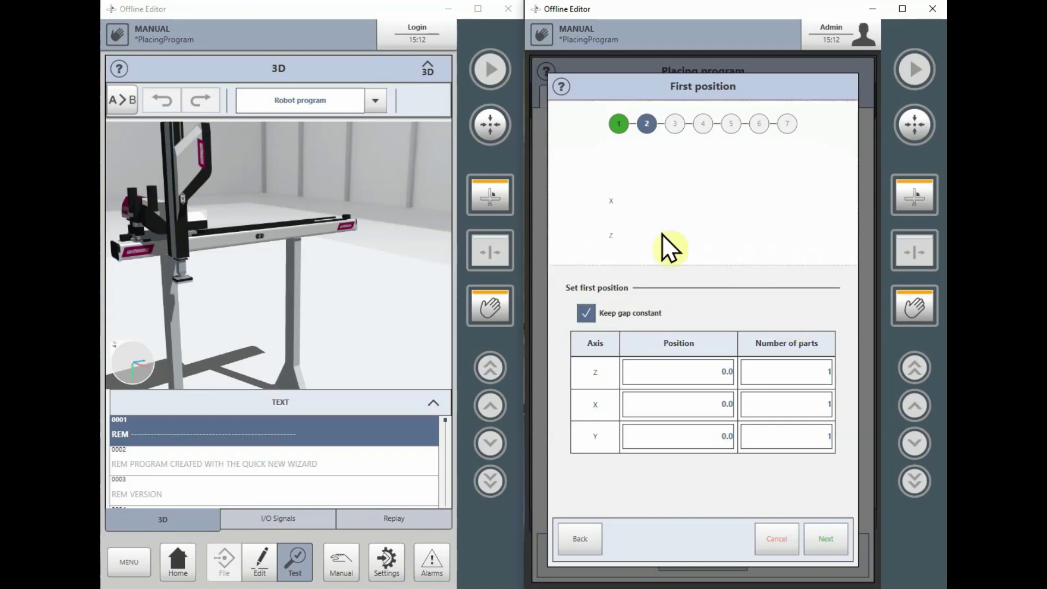
click(583, 319)
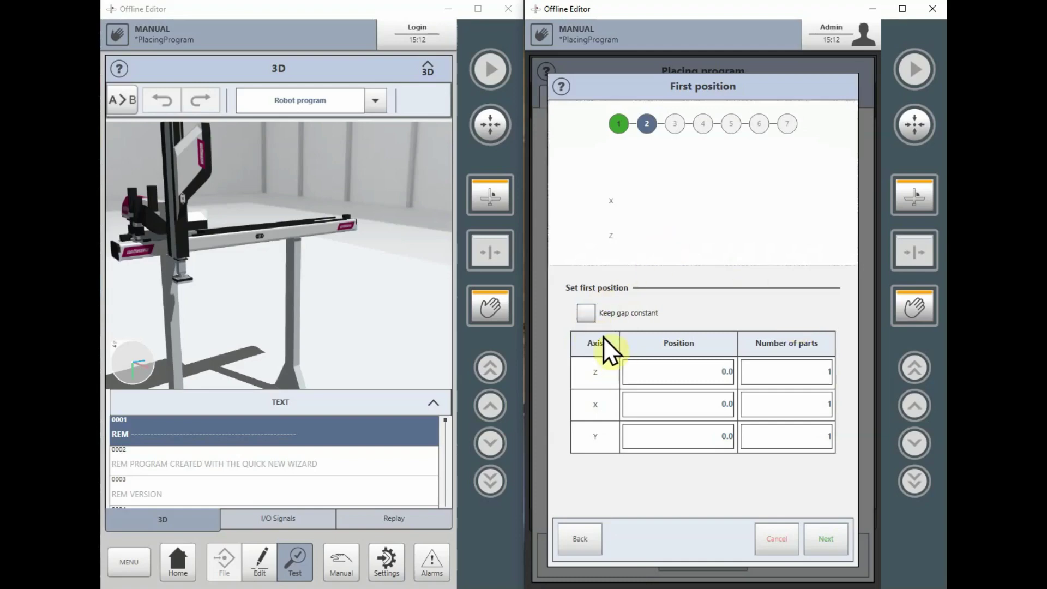
click(588, 319)
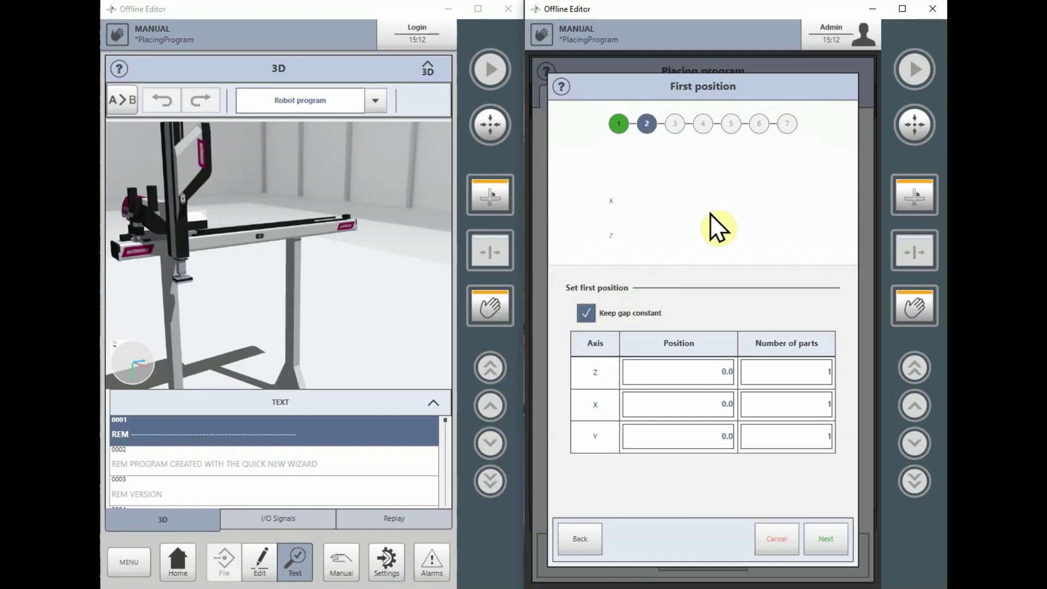
- Enter 470 as the first position's Z value, jog the Z axis there, and save it
click(705, 373)
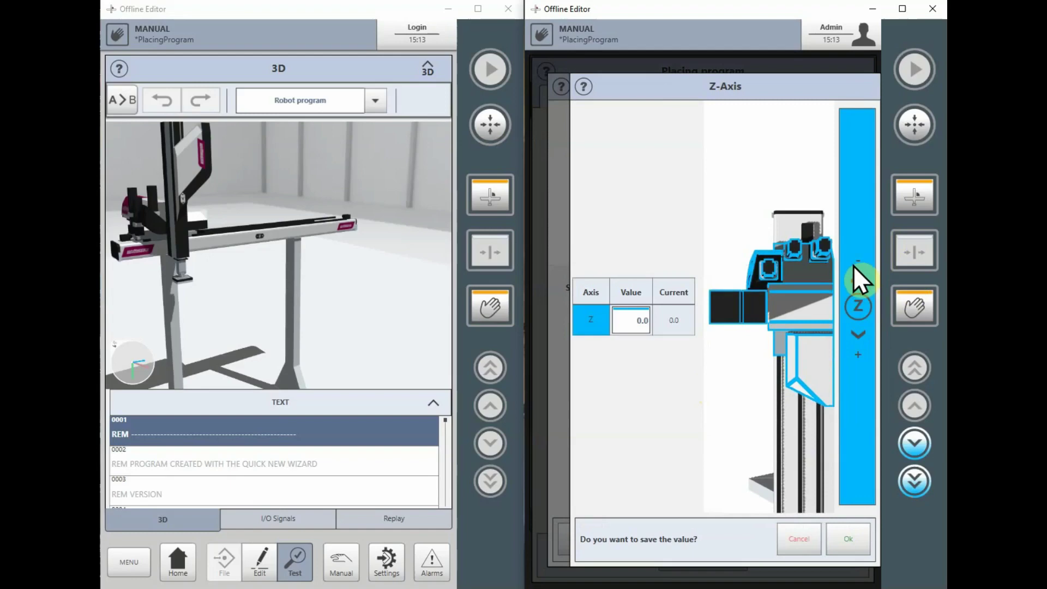
click(631, 321)
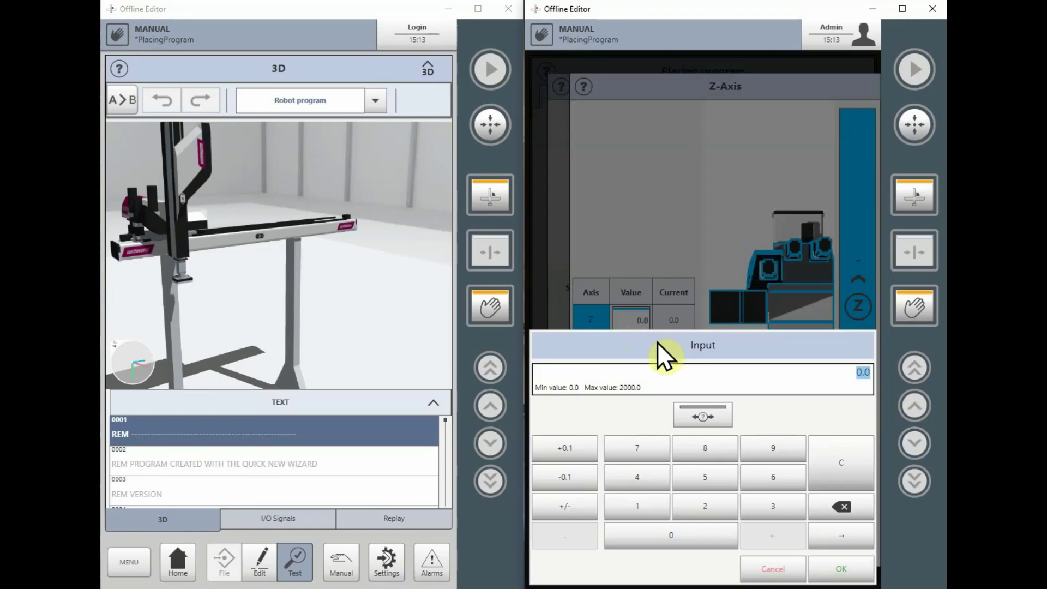
click(642, 481)
click(642, 448)
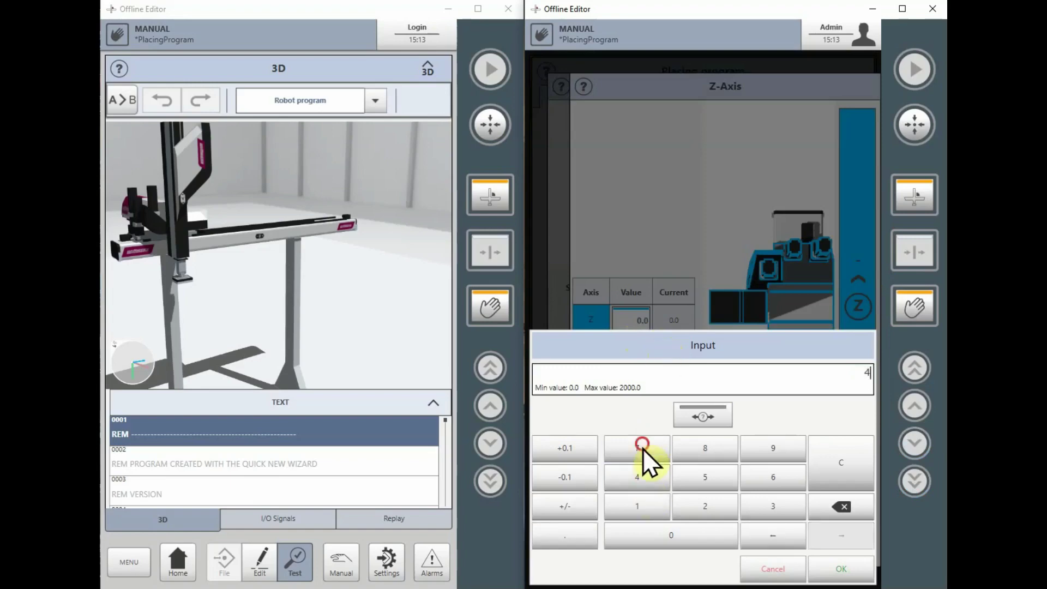
click(668, 527)
click(853, 571)
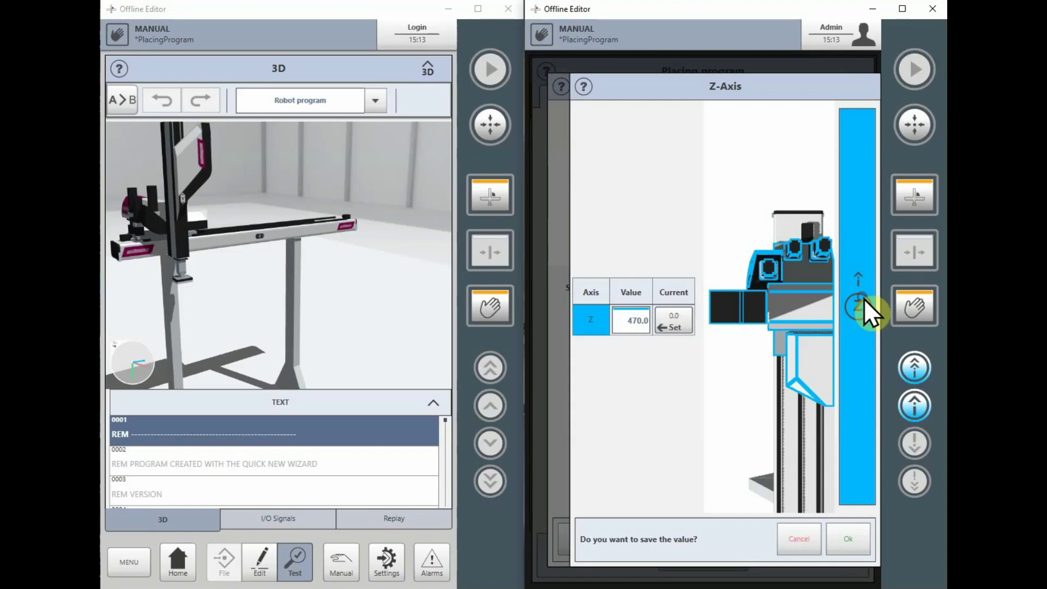
drag(863, 299, 855, 172)
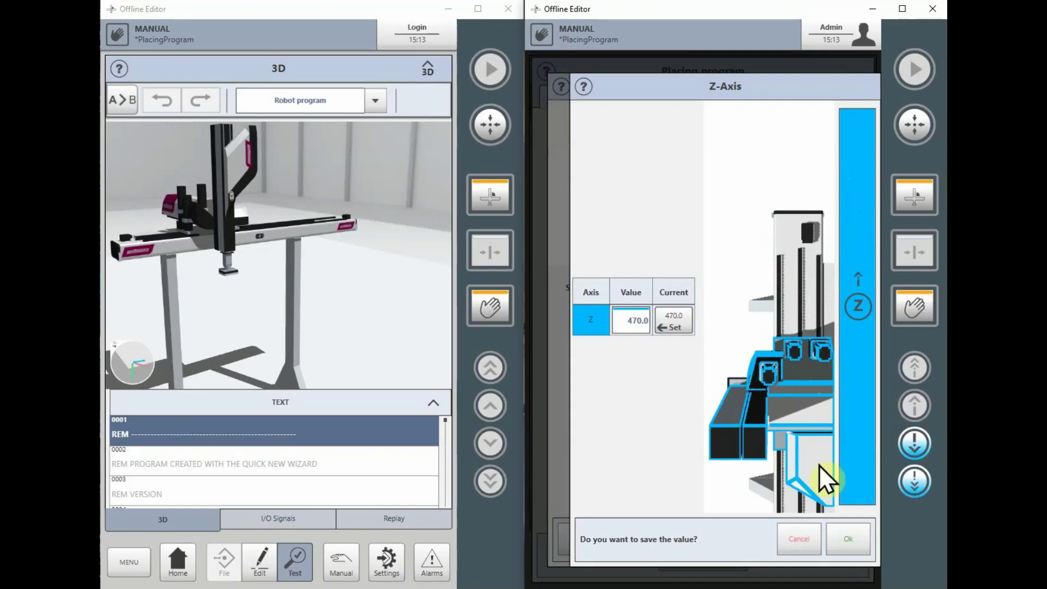
click(846, 540)
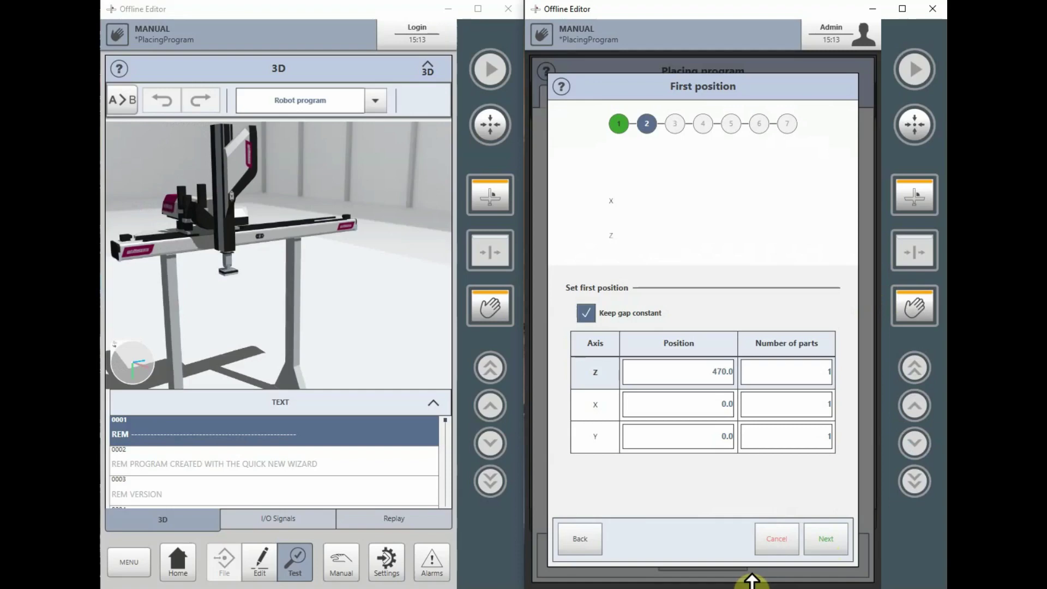
- Enter 353 as the first position's Y value, jog the Y axis there, and save it
click(671, 438)
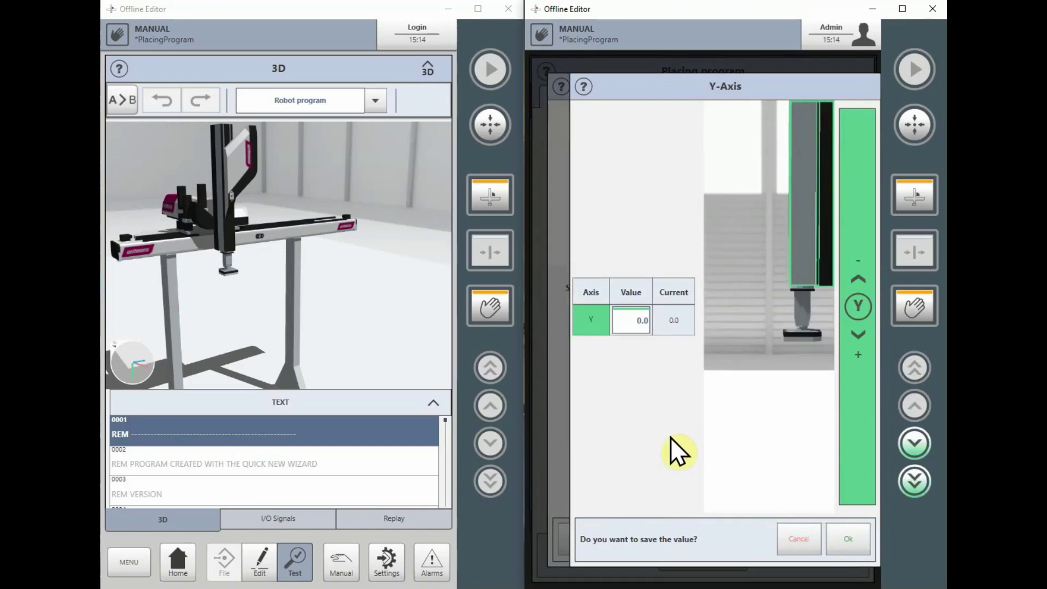
click(630, 322)
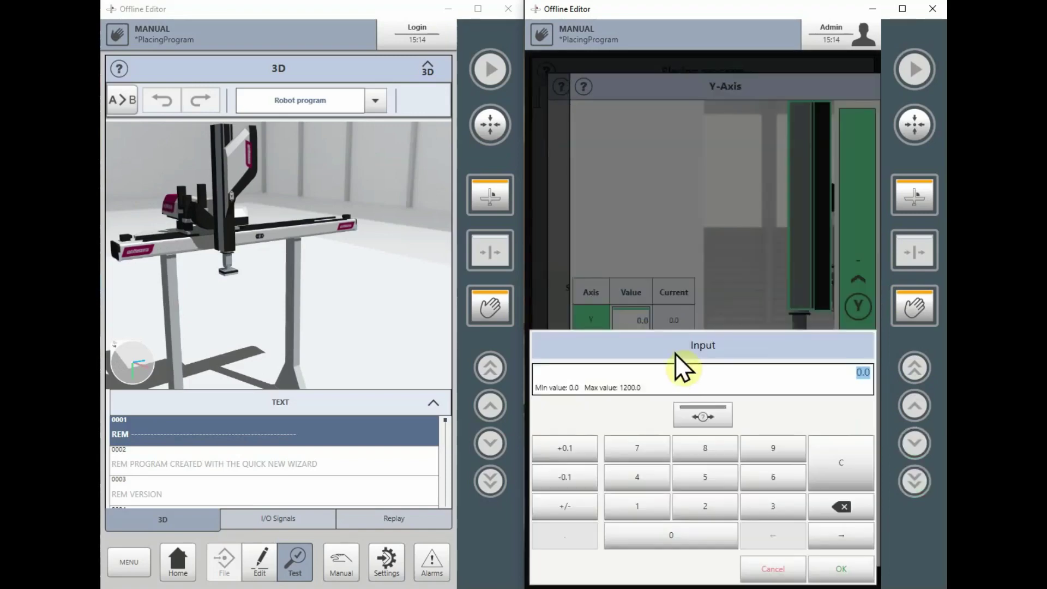
click(768, 508)
click(701, 476)
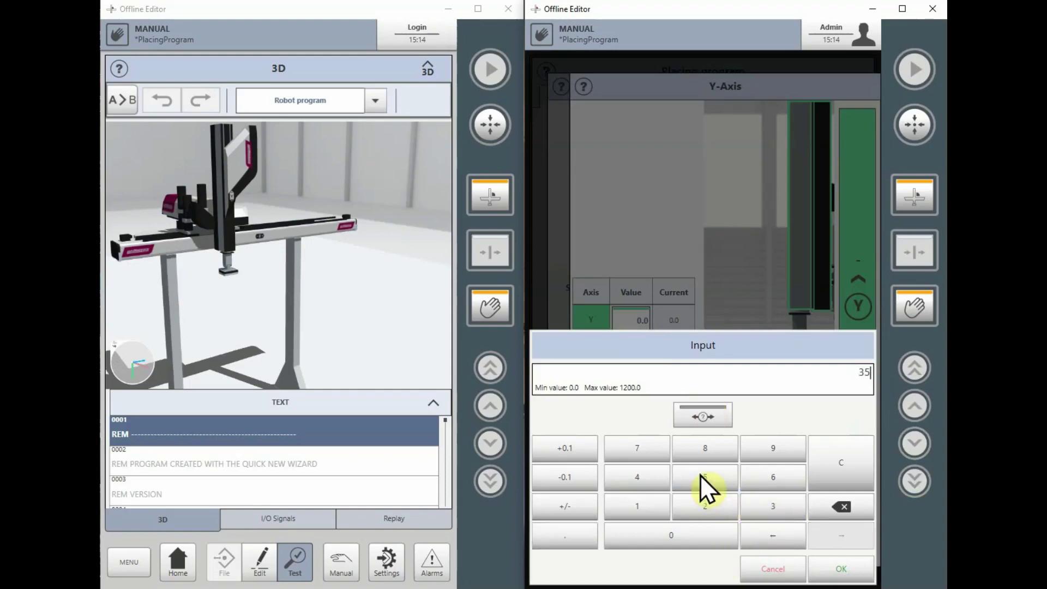
click(770, 507)
click(838, 568)
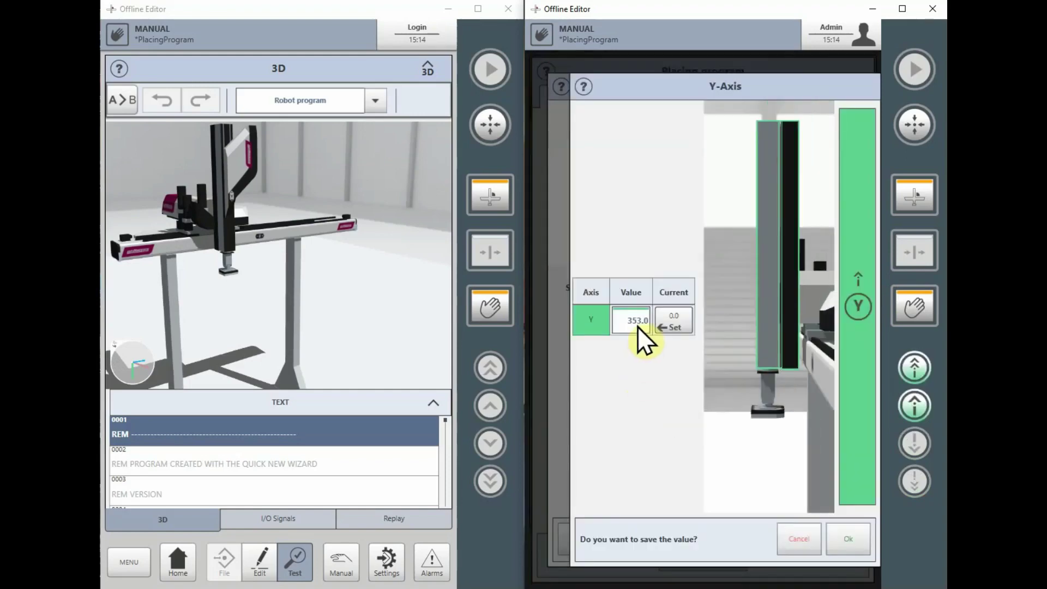
drag(850, 280, 860, 145)
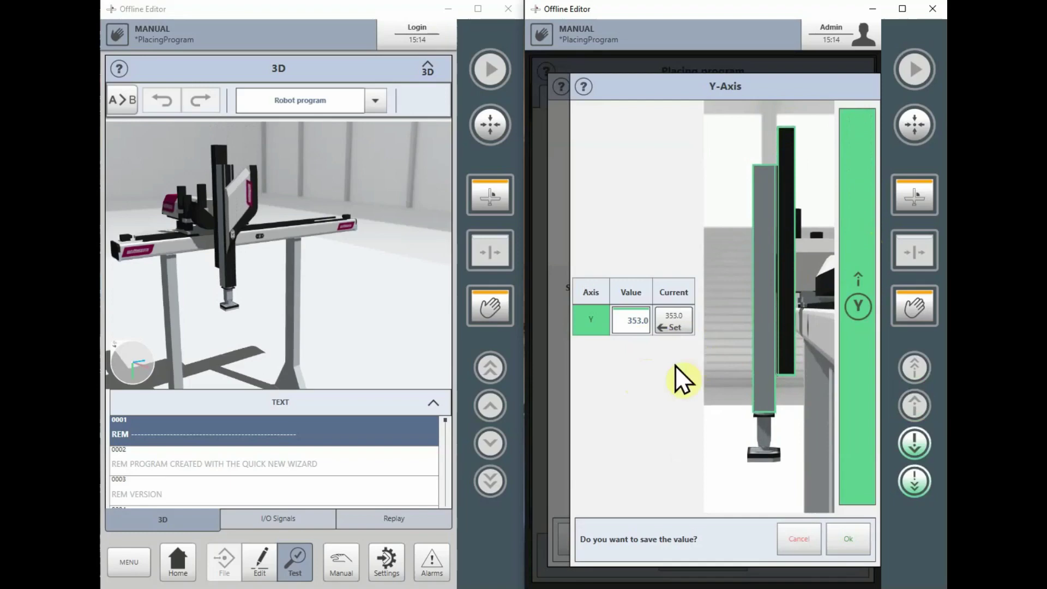
click(835, 541)
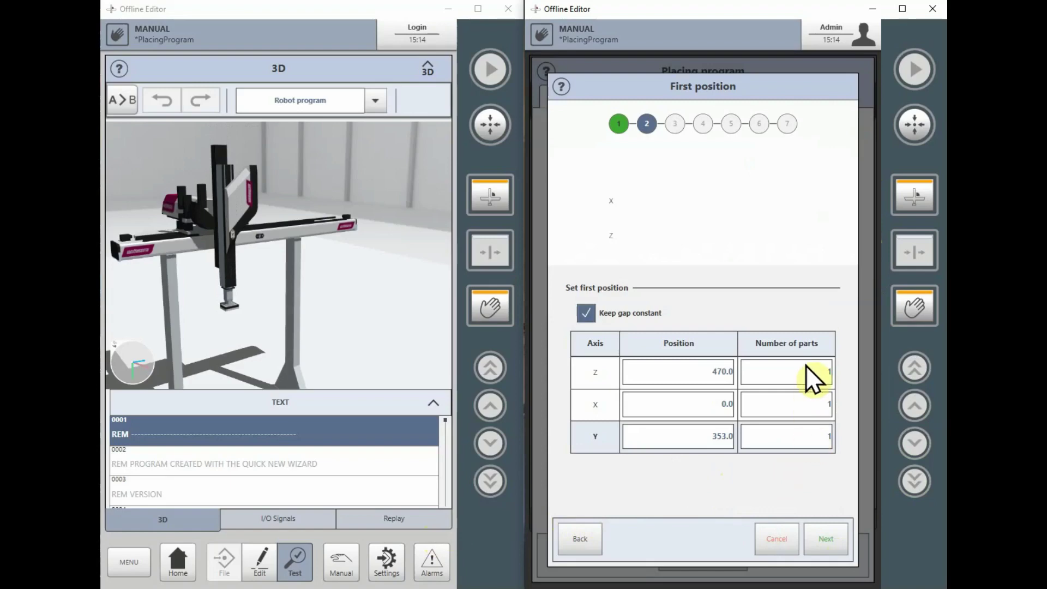
- Set 3 parts along X and 2 along Y, then advance to the Second position step
click(802, 407)
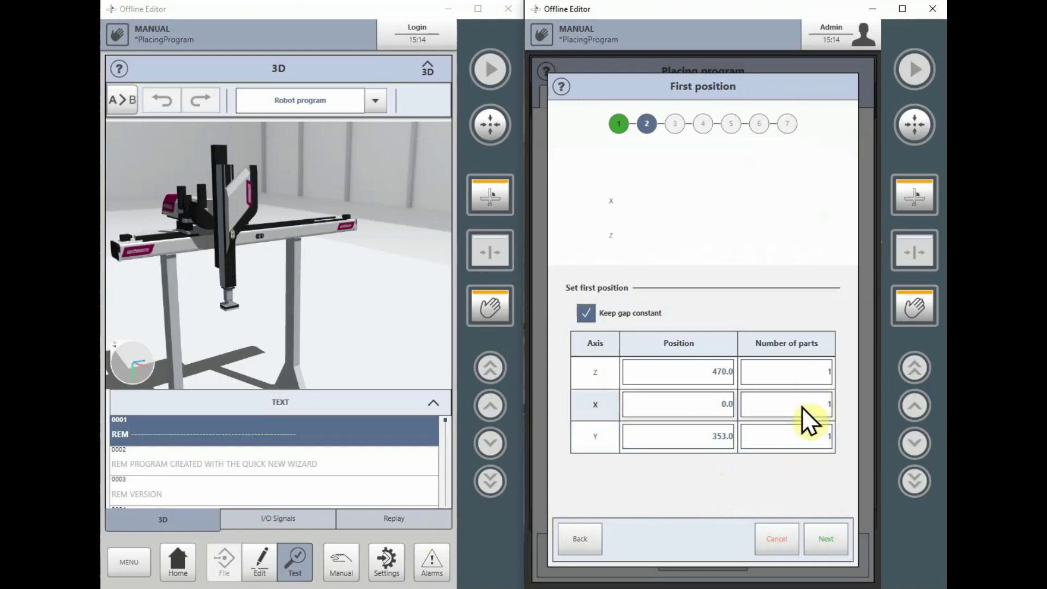
click(777, 503)
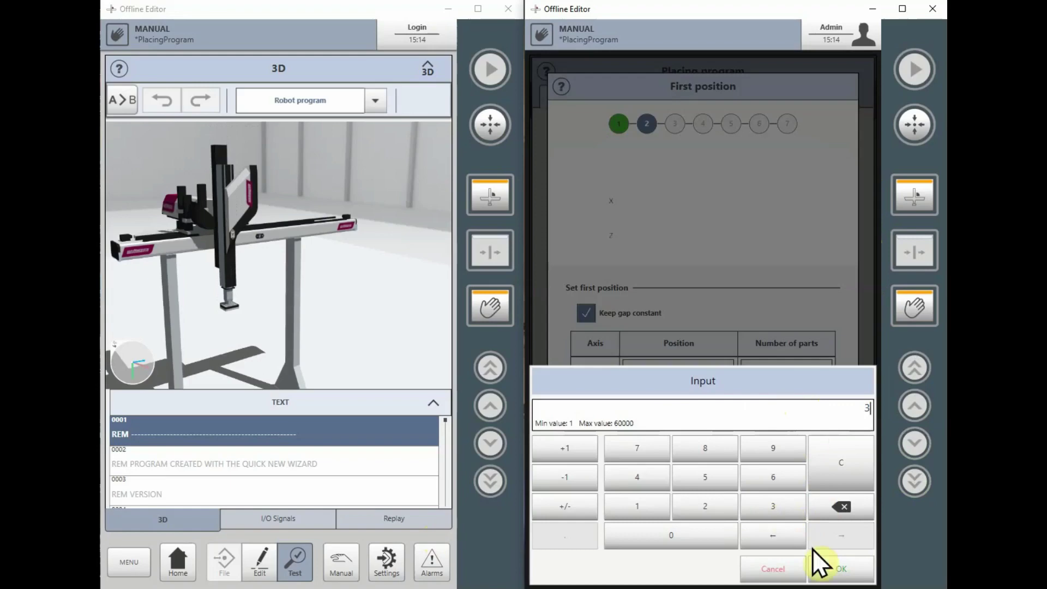
click(826, 567)
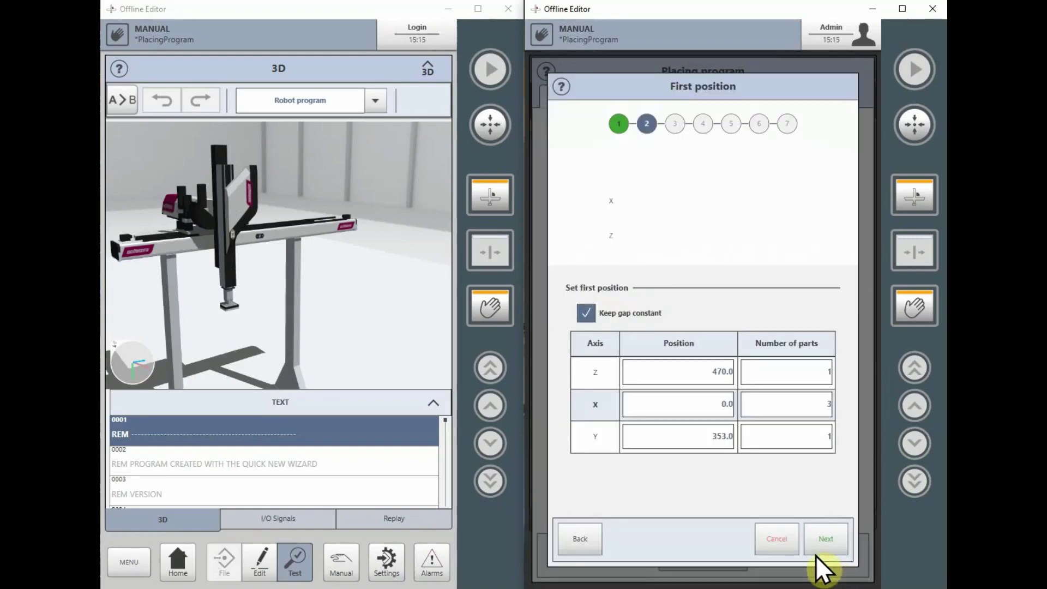
click(789, 437)
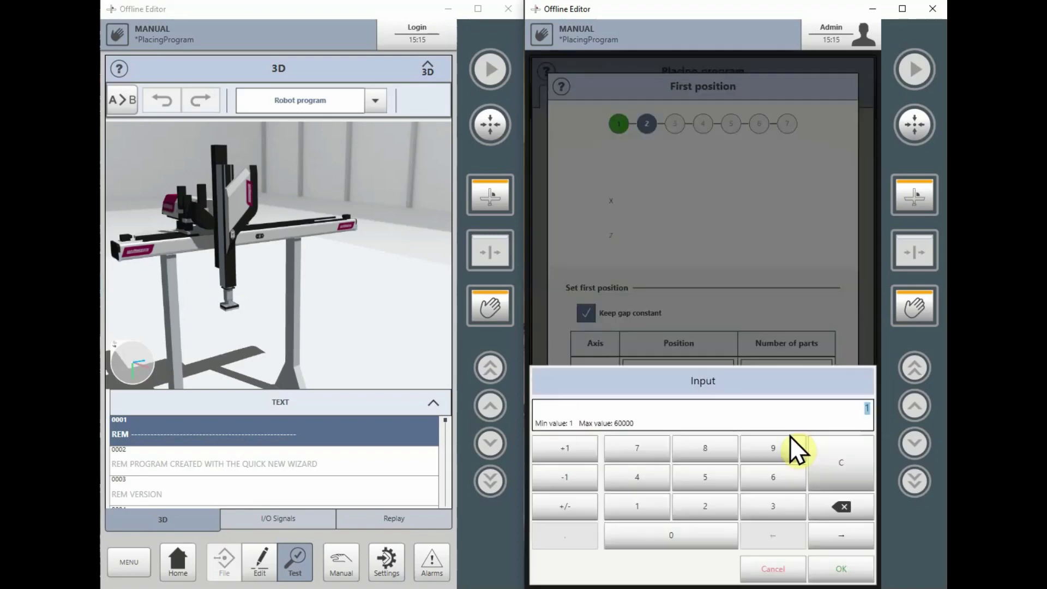
click(708, 507)
click(839, 569)
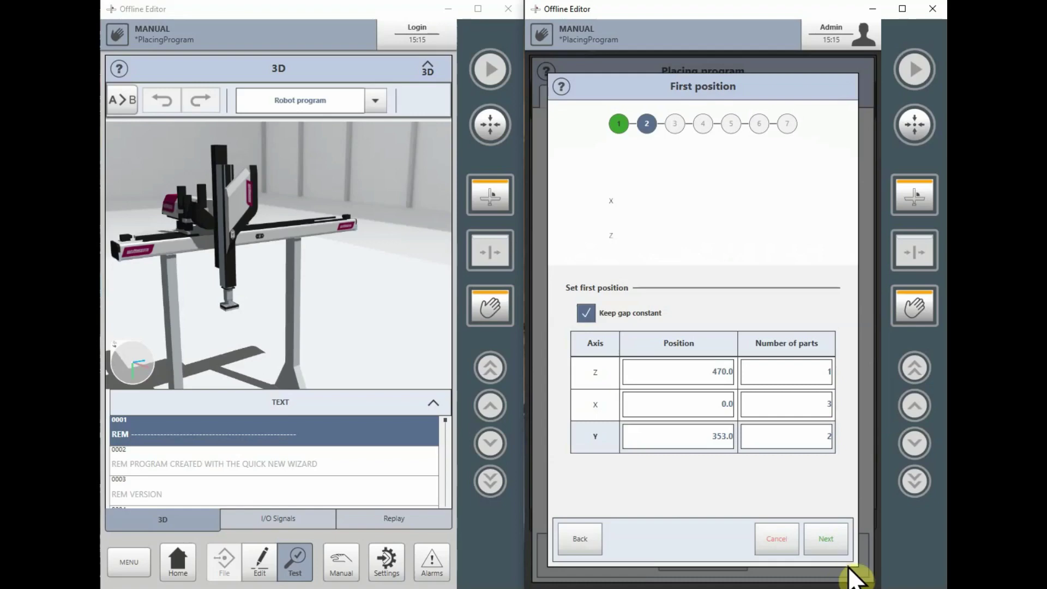
click(826, 537)
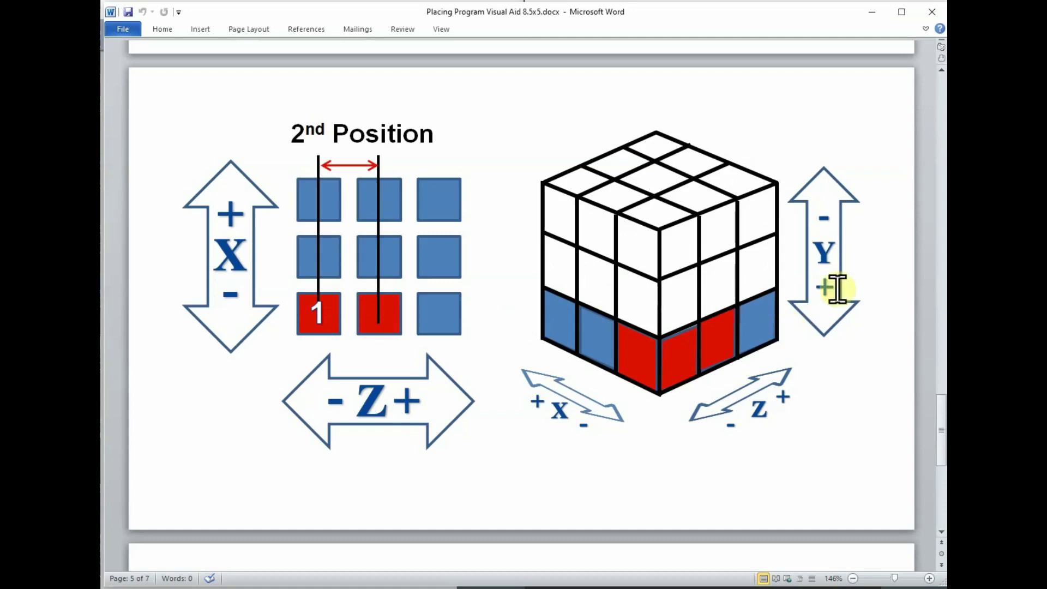
- Scroll from the 2nd Position page to the End Position diagram, then minimize the Word visual aid
drag(938, 422, 939, 492)
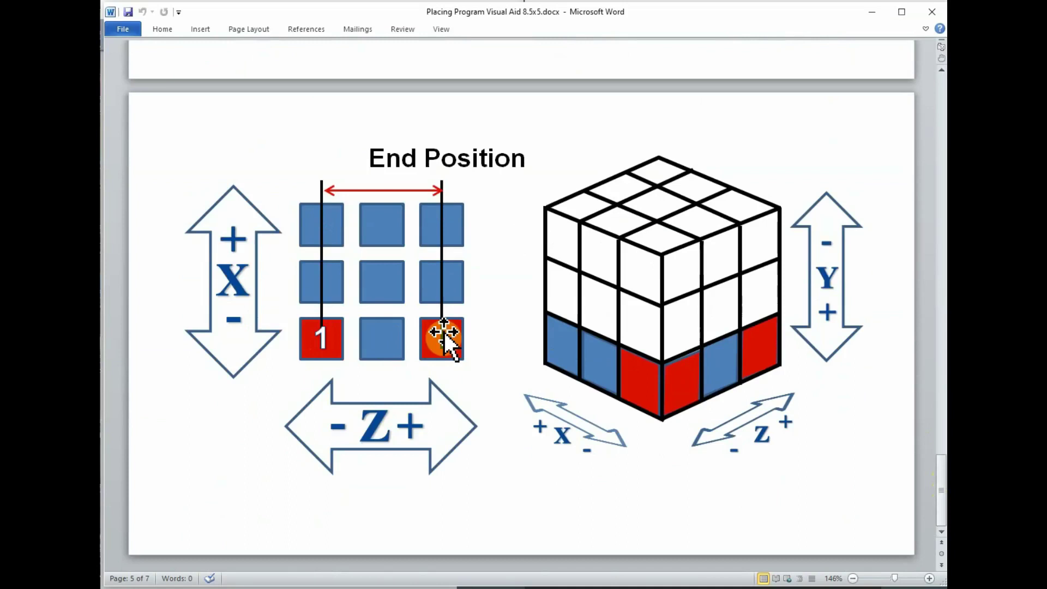
click(870, 12)
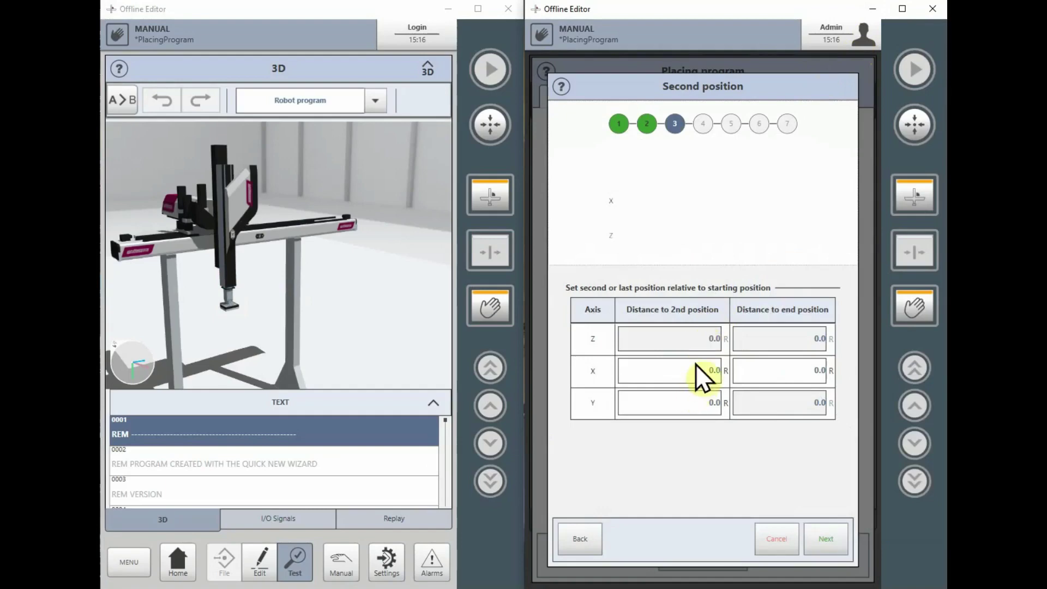
- Open the X-Axis distance dialog from the Second position table
click(786, 370)
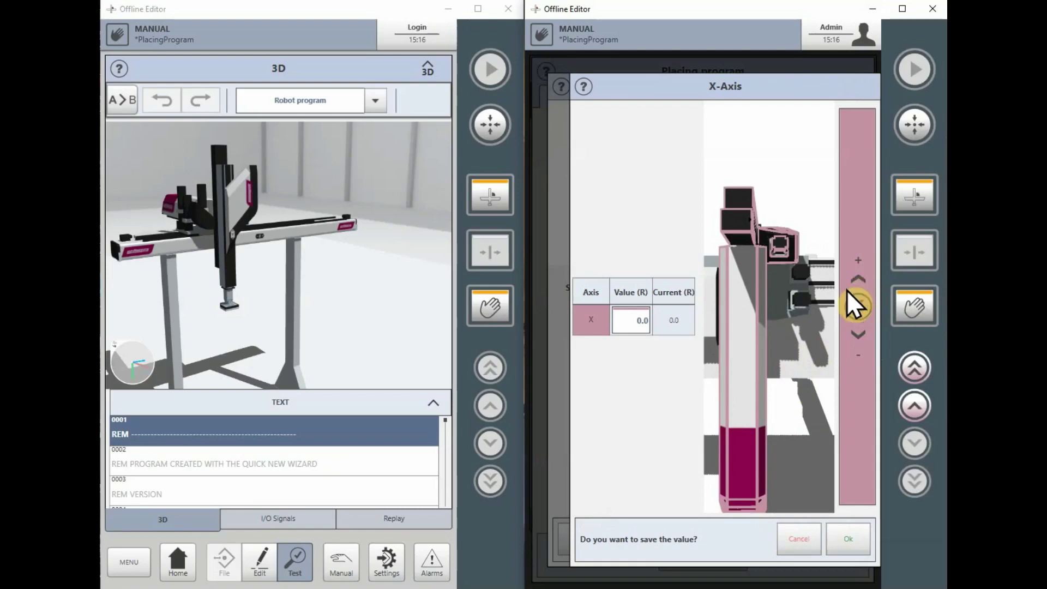
- Set the X distance to the end position to 477.7, giving 238.8 to the second position, and save
click(636, 325)
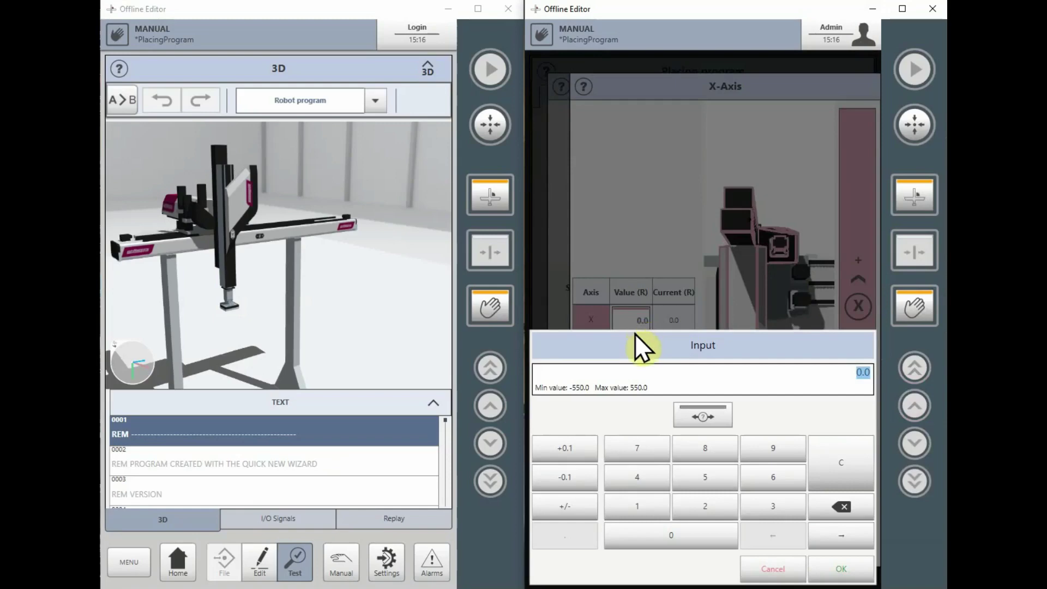
click(629, 482)
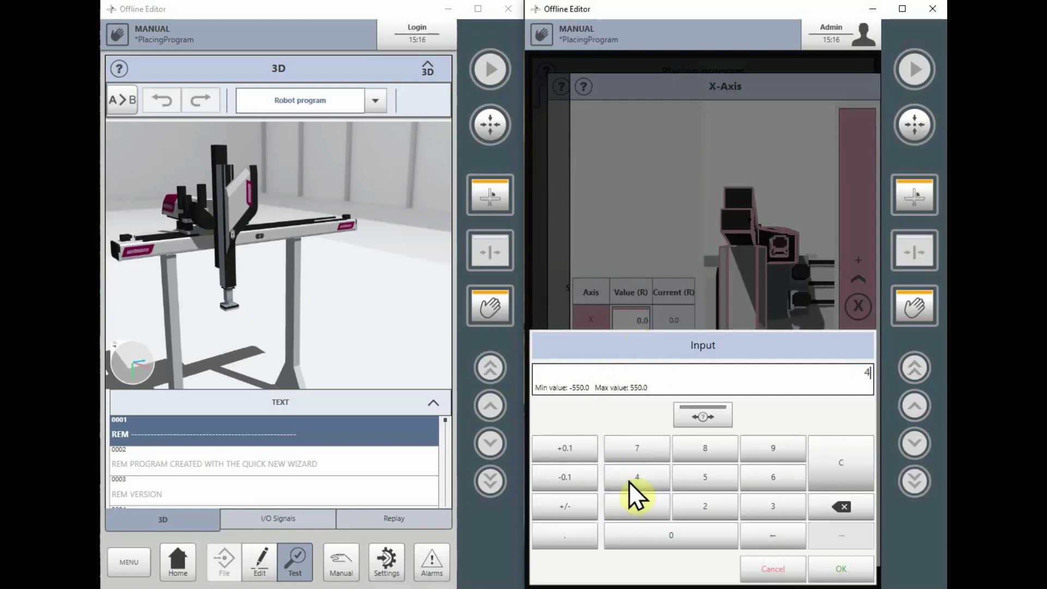
click(636, 450)
click(636, 450)
click(577, 535)
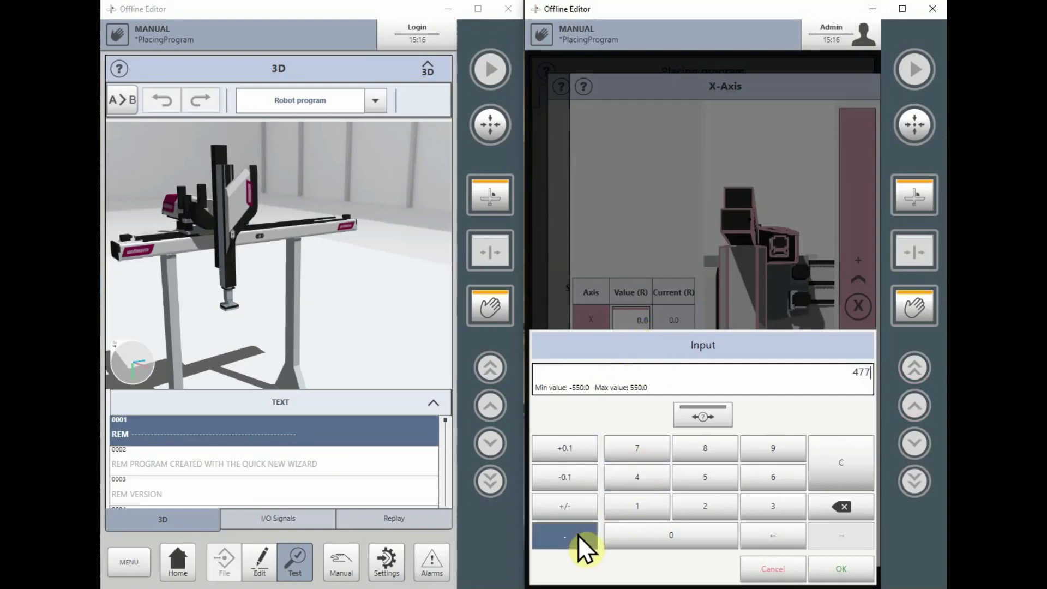
click(626, 444)
click(864, 573)
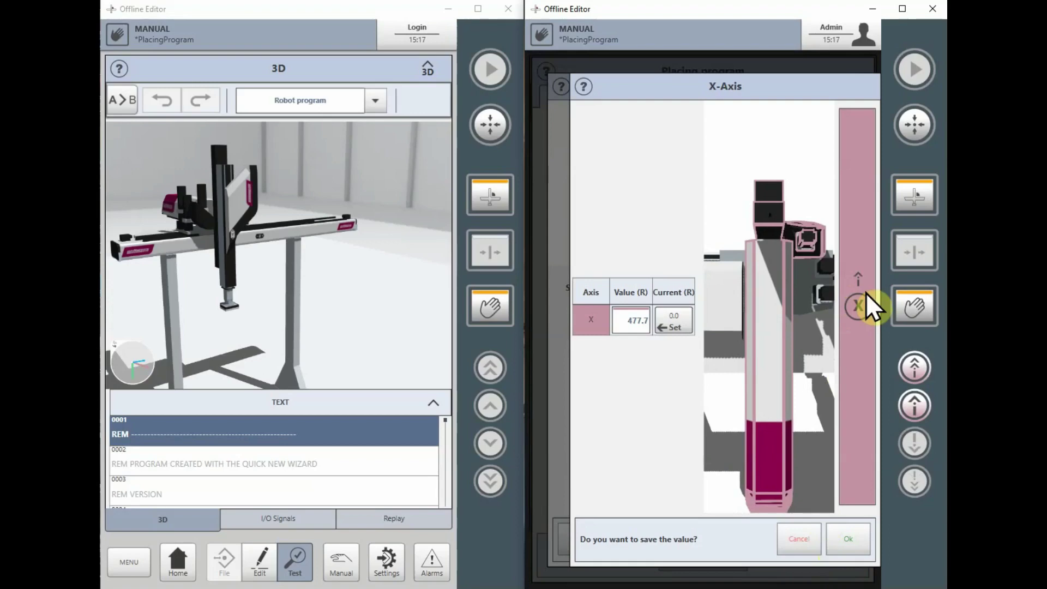
drag(865, 293, 854, 165)
click(846, 538)
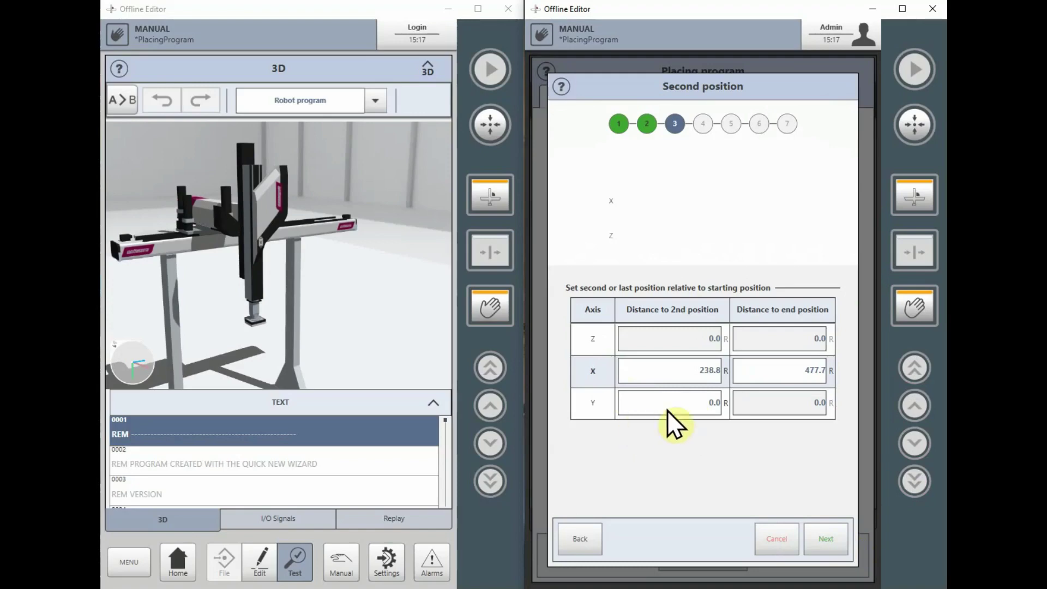
- Enter -135.9 as the Y distance for both the second and end positions and save it
click(685, 407)
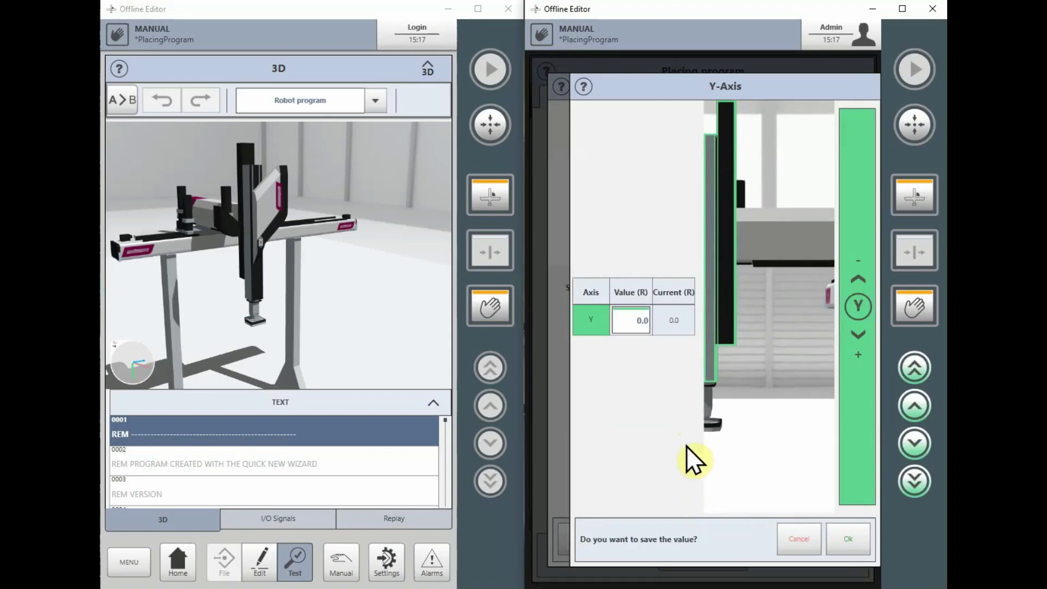
click(627, 320)
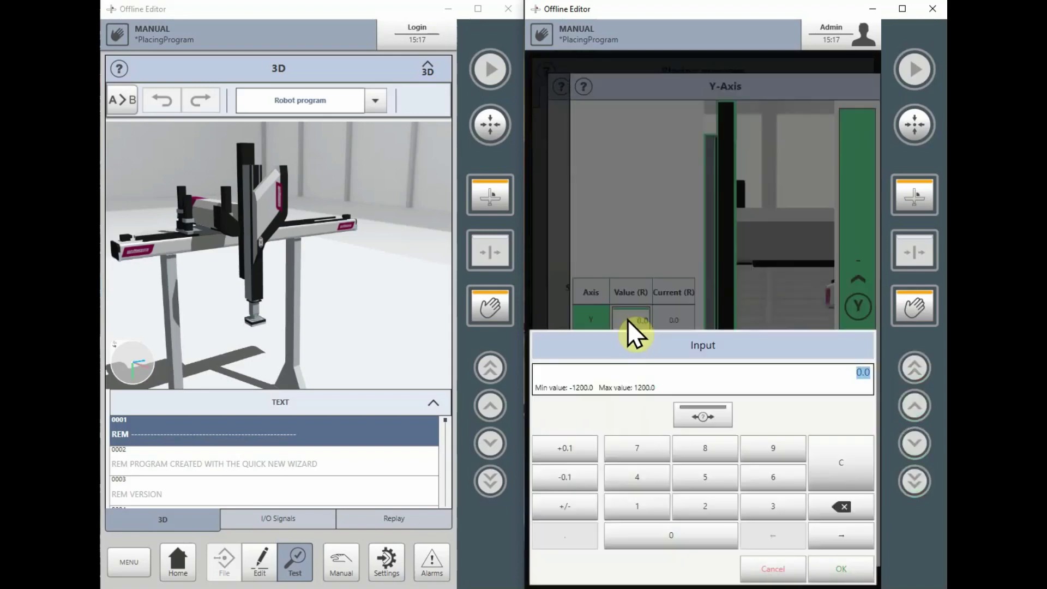
click(636, 507)
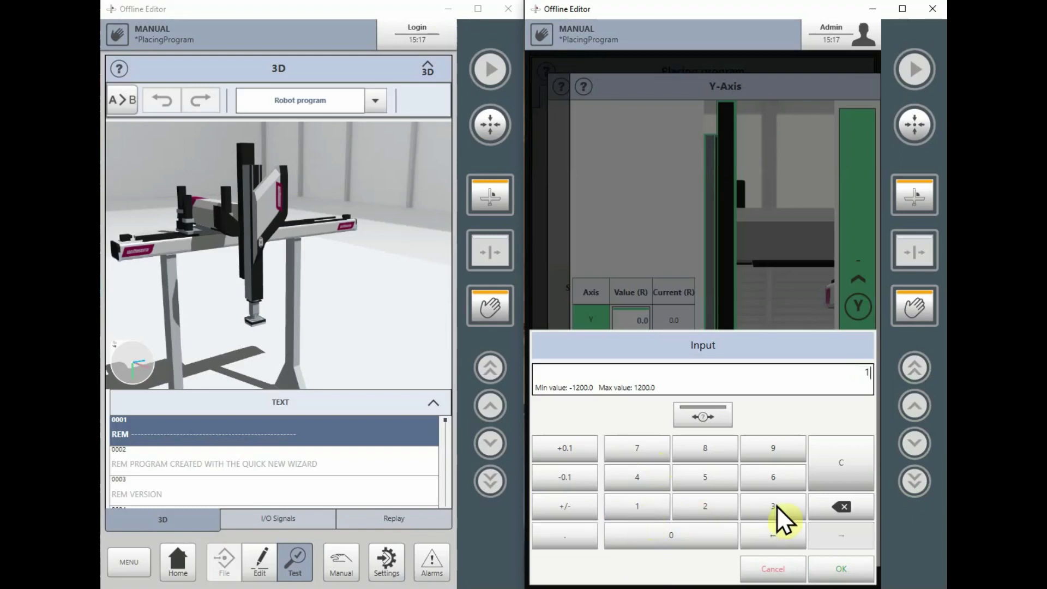
click(773, 504)
click(705, 477)
click(580, 534)
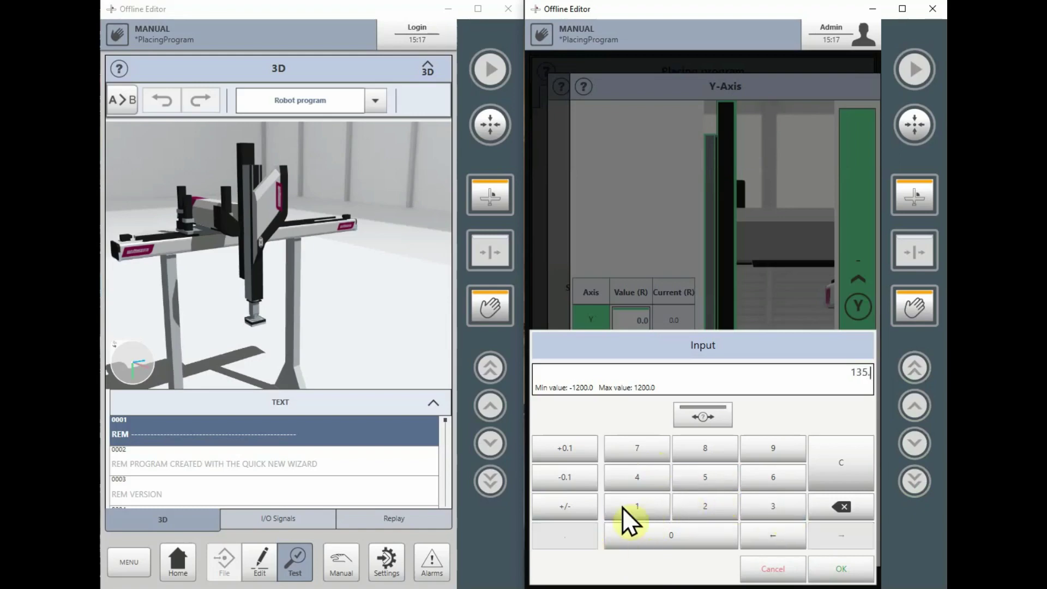
click(763, 451)
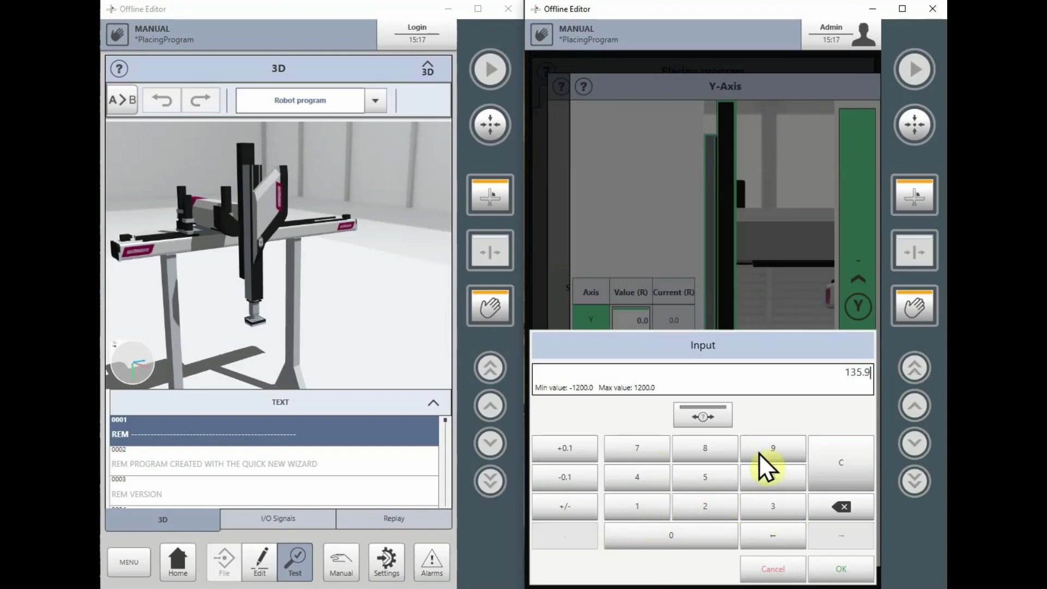
click(568, 509)
click(843, 569)
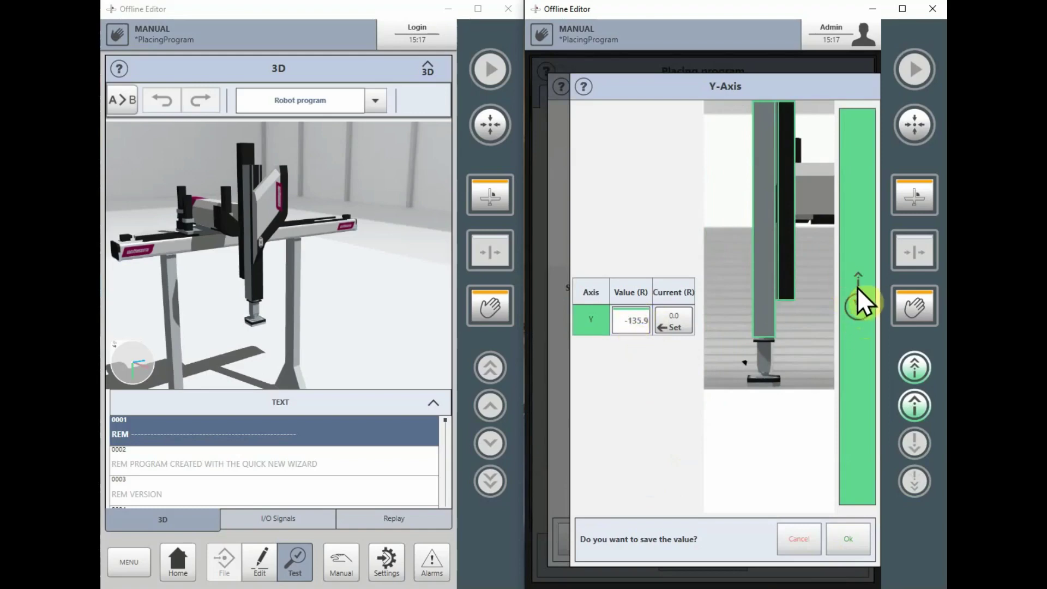
drag(856, 287, 856, 171)
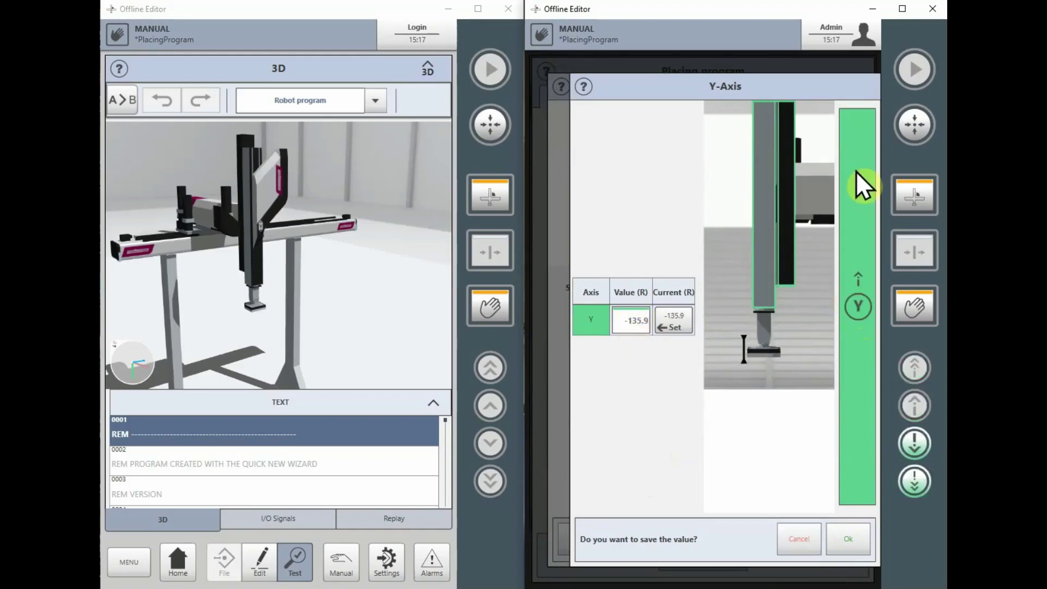
click(848, 540)
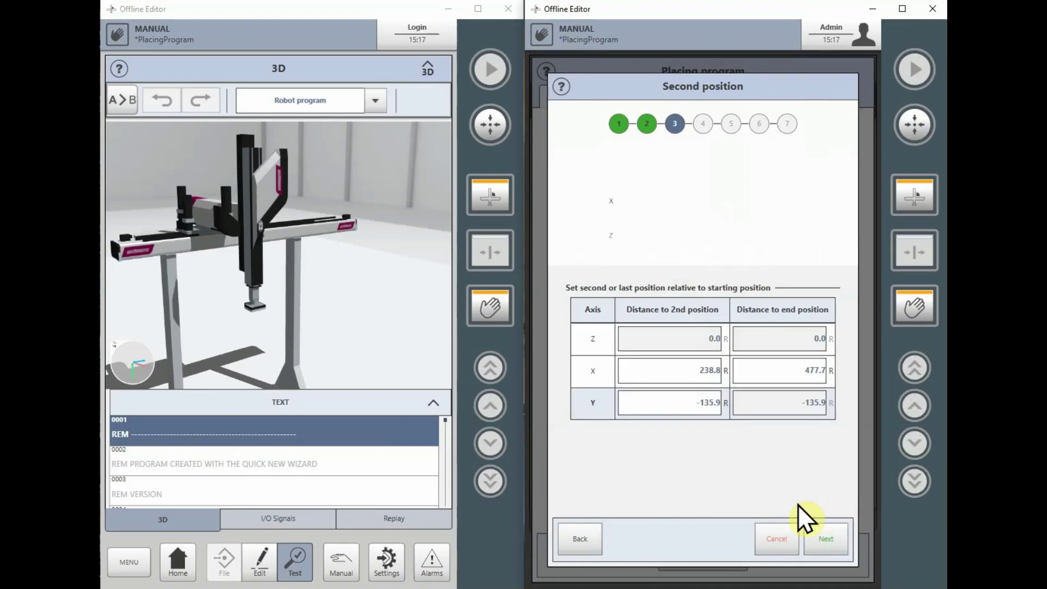
- Advance to the Displacement step, keeping Z-Layer and X-Layer displacement at 0.0 mm
click(826, 539)
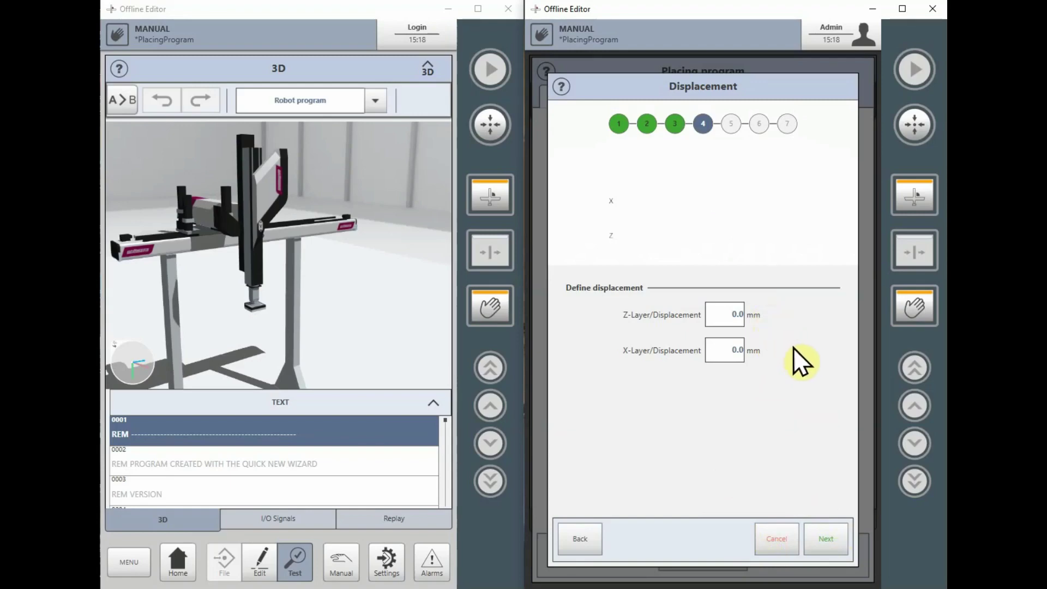
- On the Options step, turn on 3D movement with Curved over the box and axis order ZXY
click(836, 542)
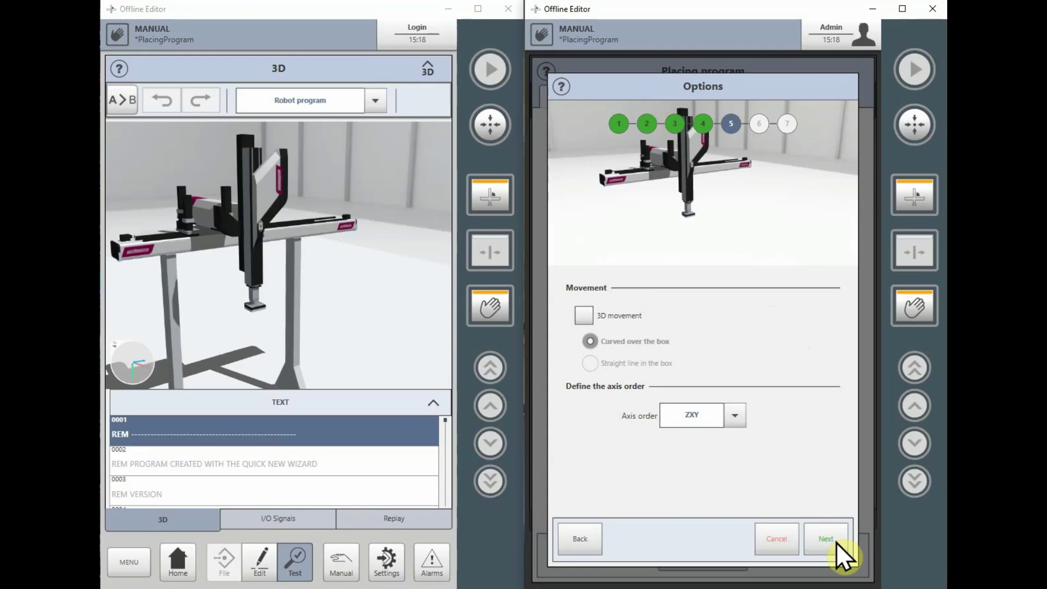
click(590, 315)
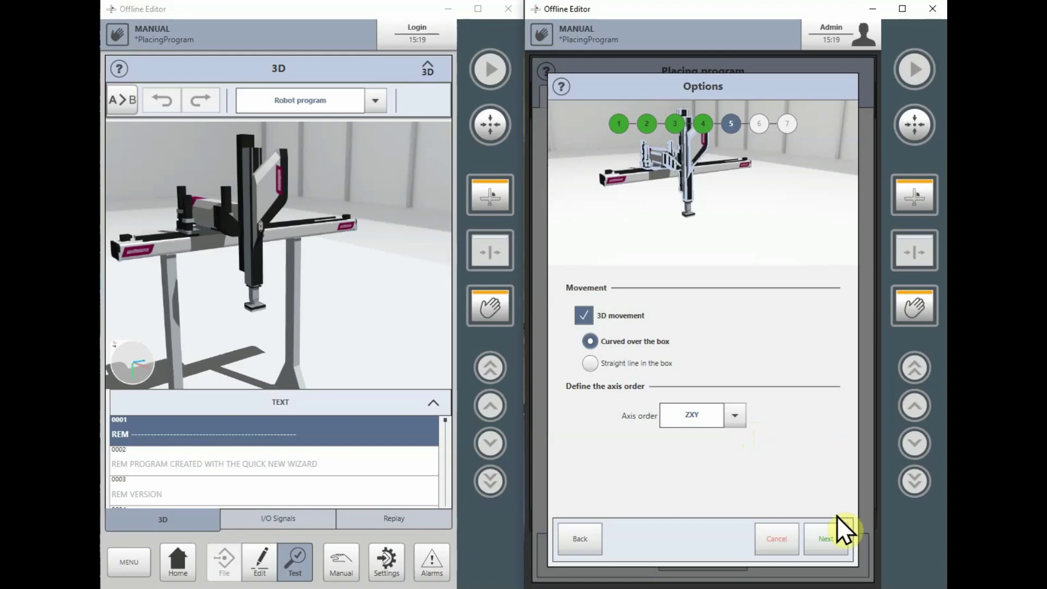
- On the Box height step, enable Box height relative to first layer at 0.0 mm
click(825, 542)
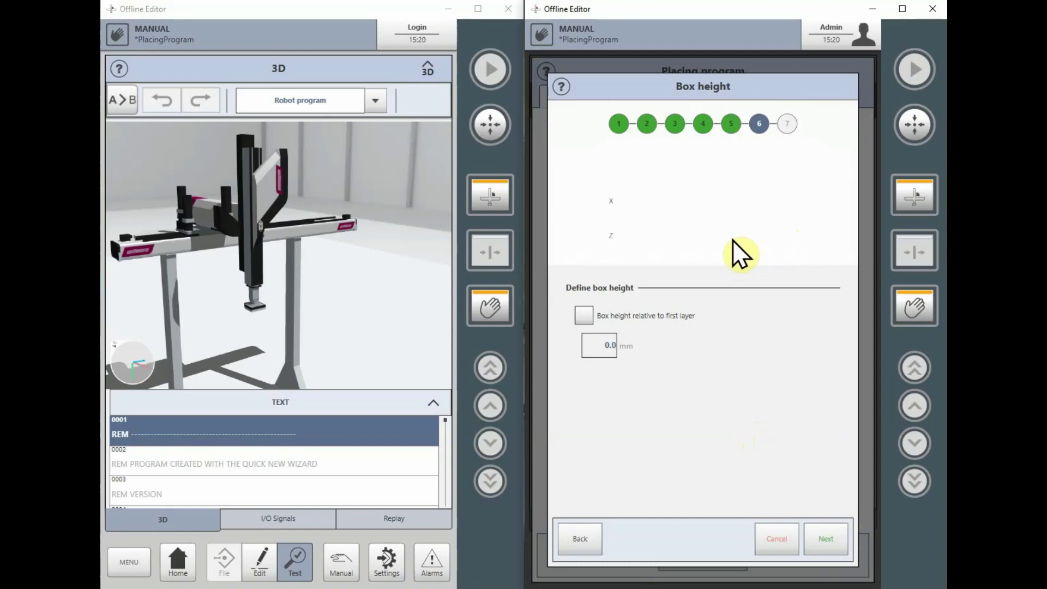
click(593, 314)
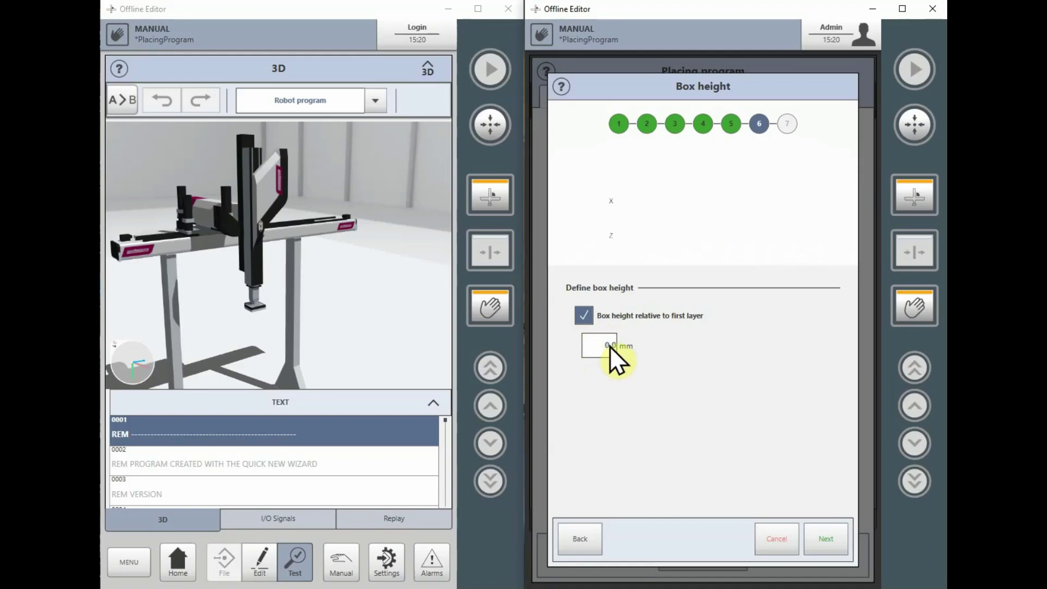
- Go to the Summary step showing order Z, X, Y and 6 total parts
click(825, 538)
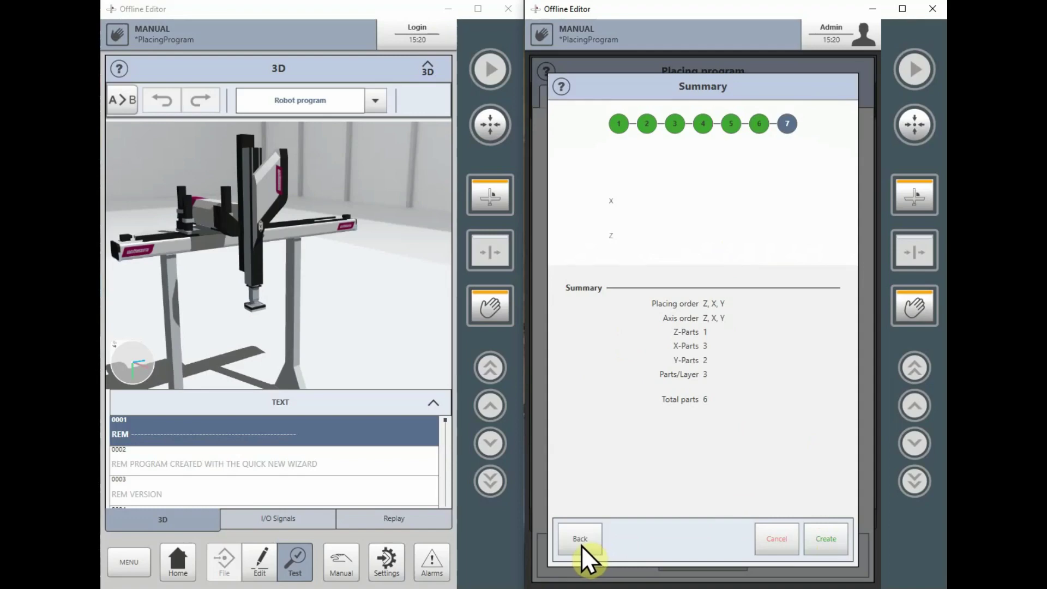
- Create Placing Program 001 from the summary, adding it to the program list
click(820, 541)
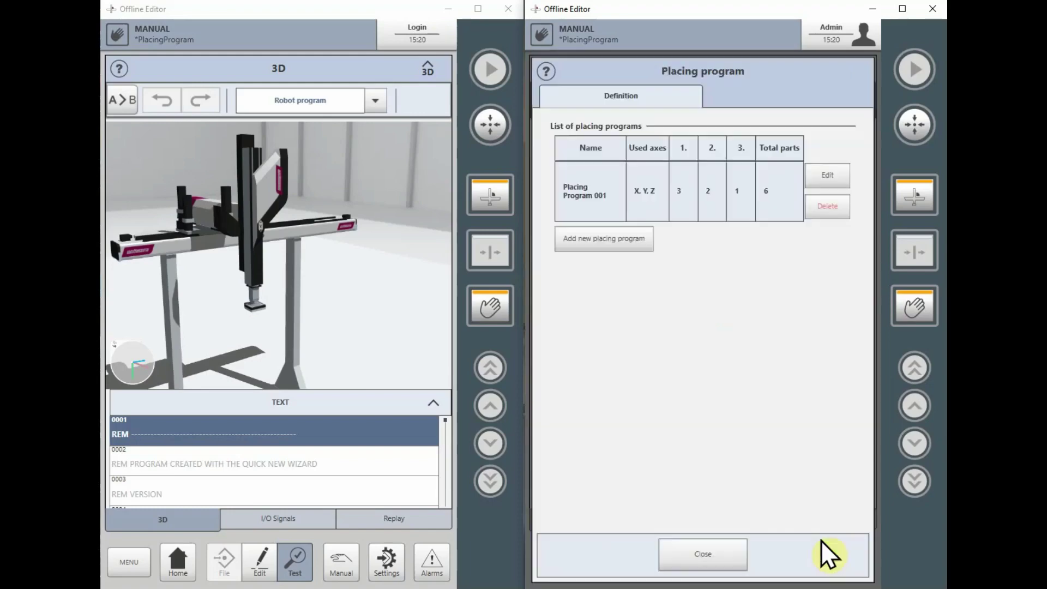